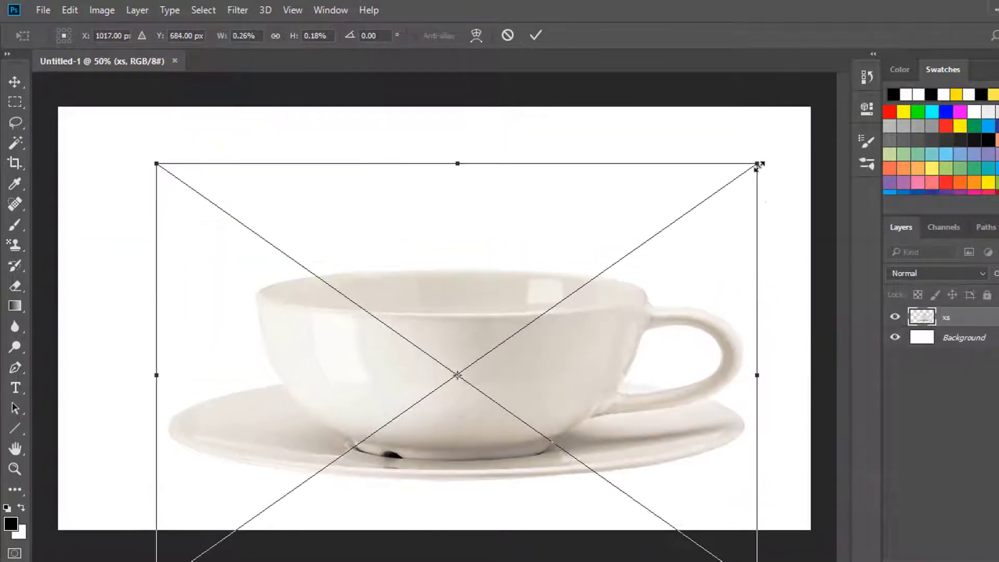
- Scale up and recentre the teacup with Free Transform, then add a new empty layer
drag(636, 263, 659, 246)
drag(566, 383, 564, 373)
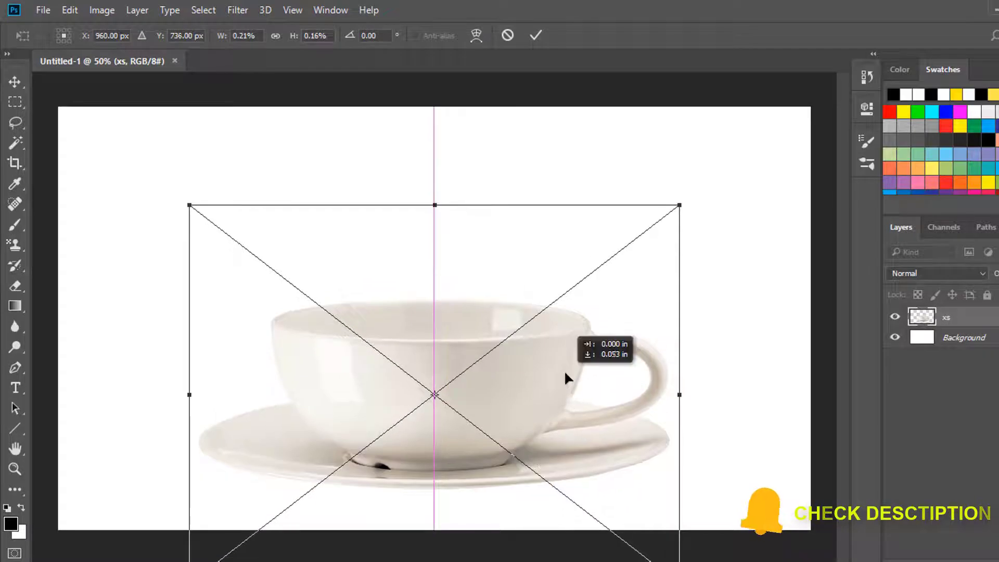
key(Return)
key(ctrl+shift+alt+n)
- Paint a soft black dot and stretch it into a wide flat shadow under the saucer
key(b)
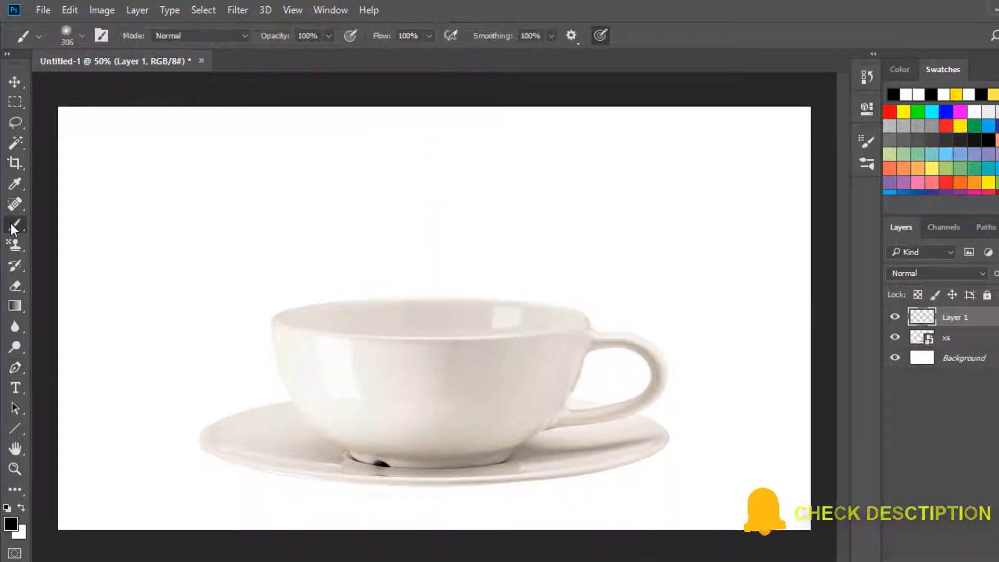
click(724, 299)
key(ctrl+t)
drag(718, 295, 388, 423)
mouse_move(477, 519)
mouse_down()
mouse_move(463, 456)
mouse_move(729, 489)
mouse_move(598, 482)
mouse_up()
key(Return)
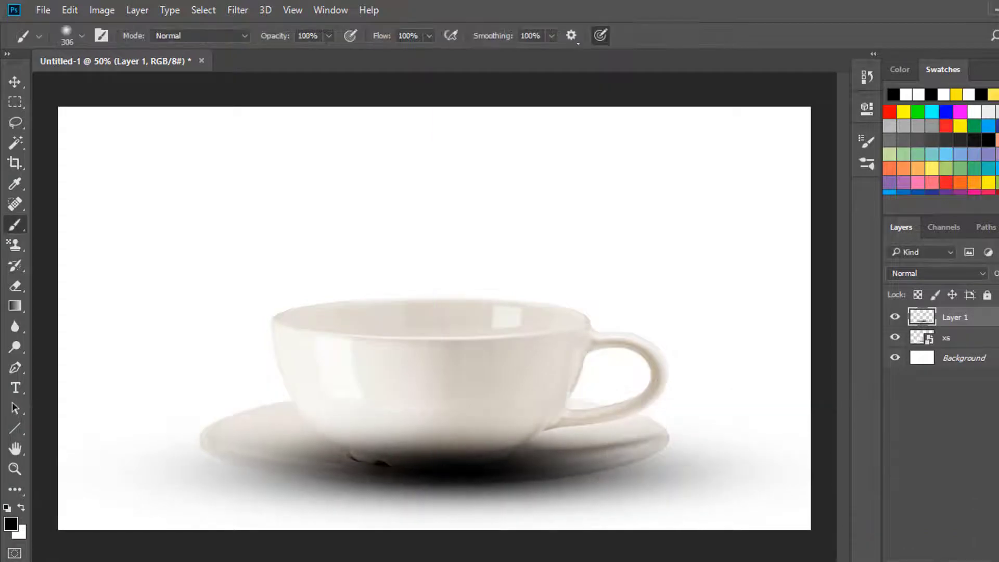
- Move the shadow layer behind the teacup, leaving its layer style unchanged
key(ctrl+bracketleft)
double_click(978, 338)
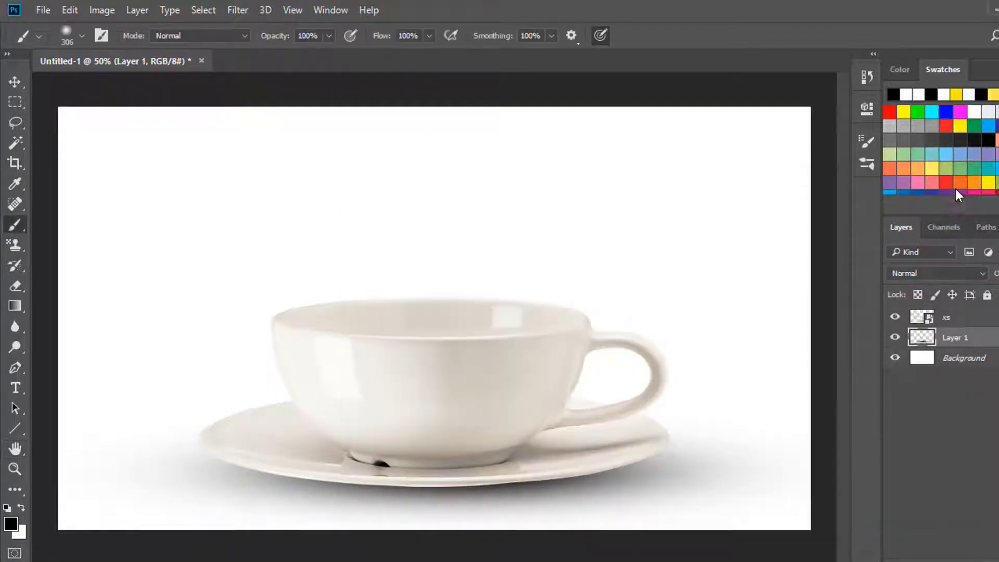
key(Return)
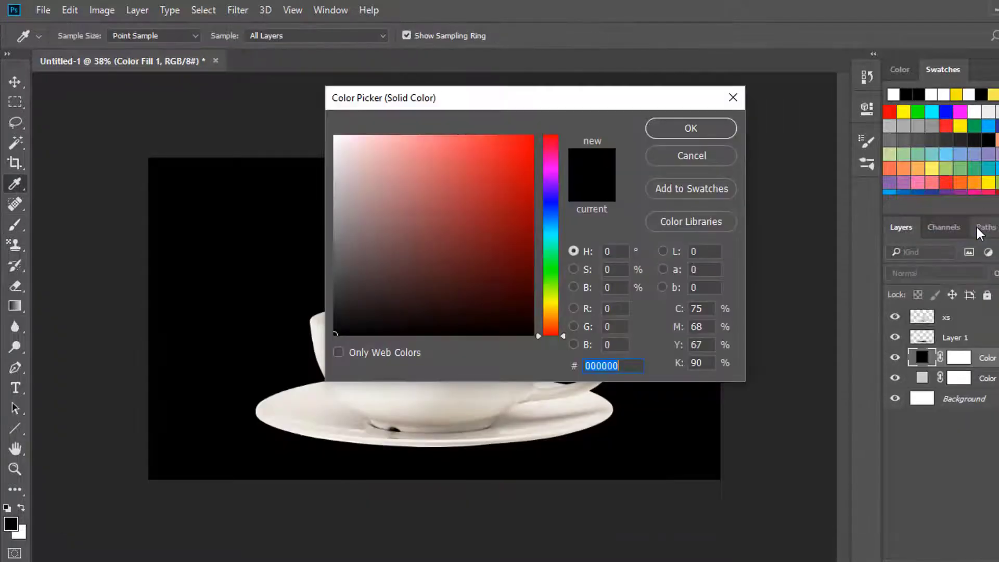
- Fill the backdrop with a neutral grey Solid Color layer
mouse_move(336, 242)
mouse_down()
mouse_move(346, 220)
mouse_move(334, 229)
mouse_up()
click(551, 208)
click(670, 130)
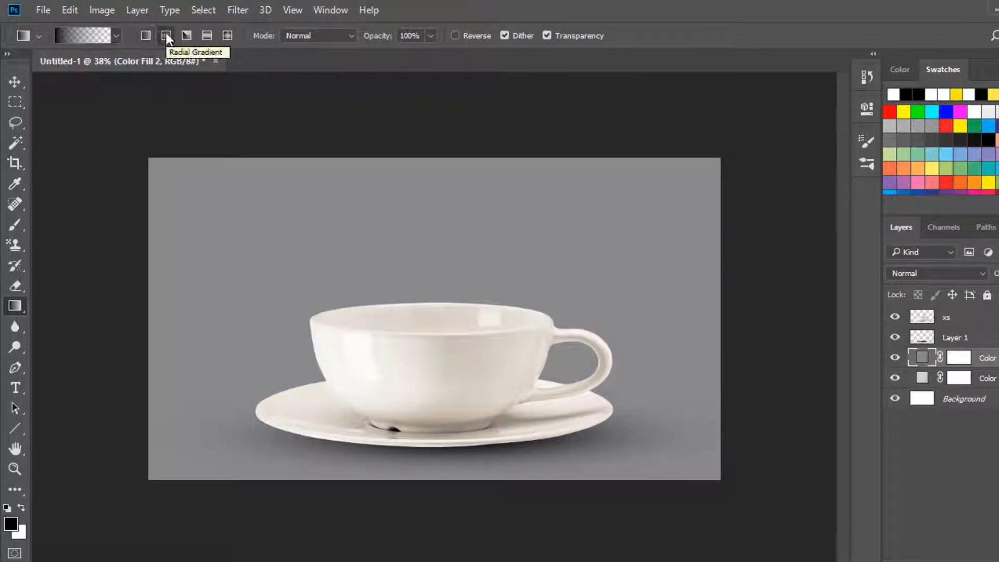
- Lighten the grey fill's mask with a radial gradient and soft brush along the bottom band
click(959, 358)
key(x)
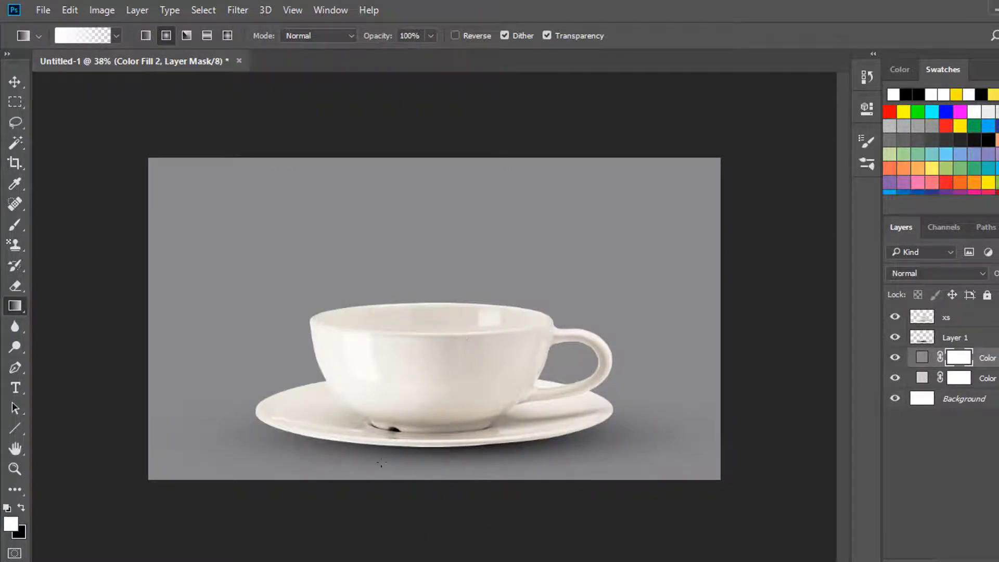
key(x)
drag(434, 474, 436, 546)
drag(412, 300, 417, 531)
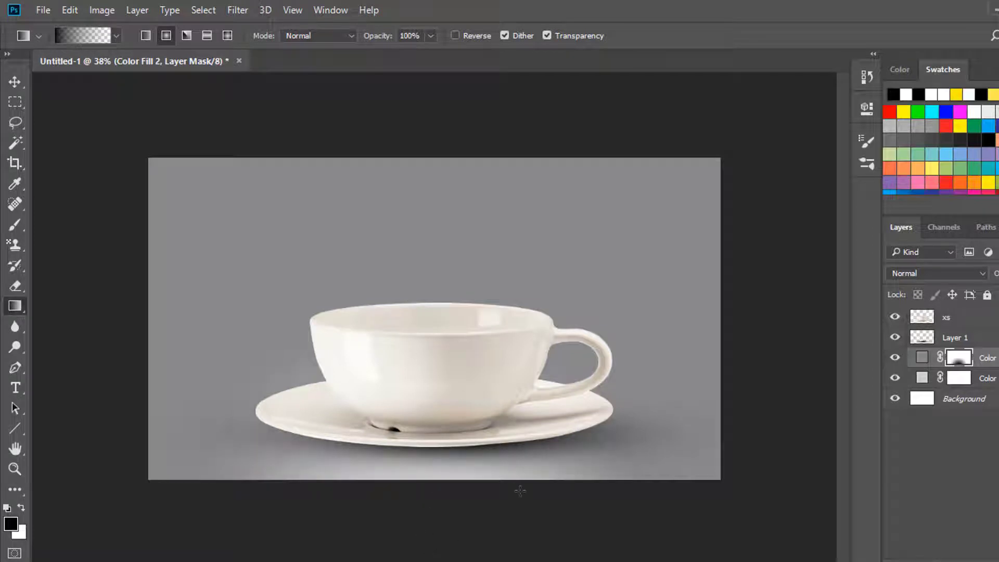
click(15, 226)
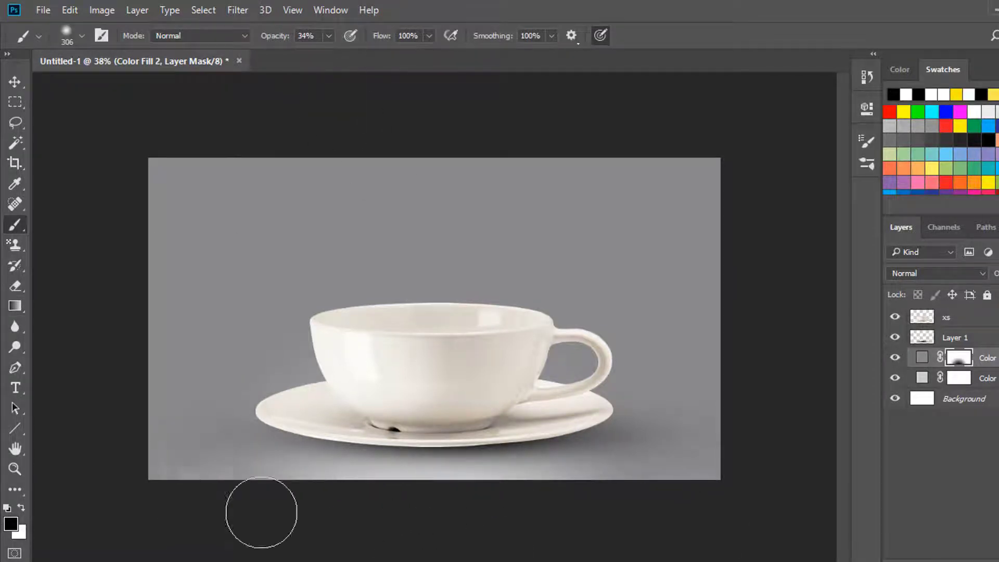
click(200, 453)
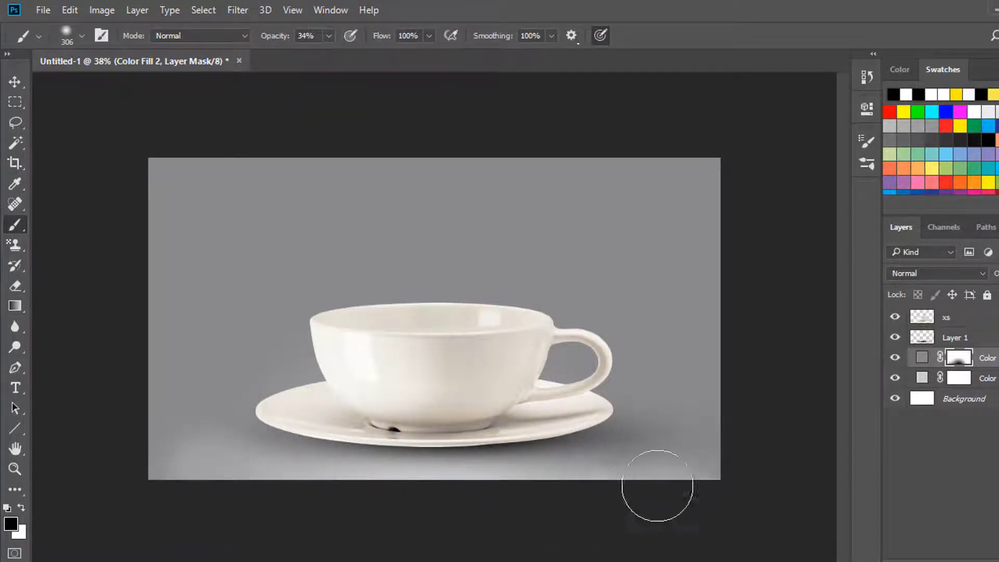
drag(658, 475, 177, 452)
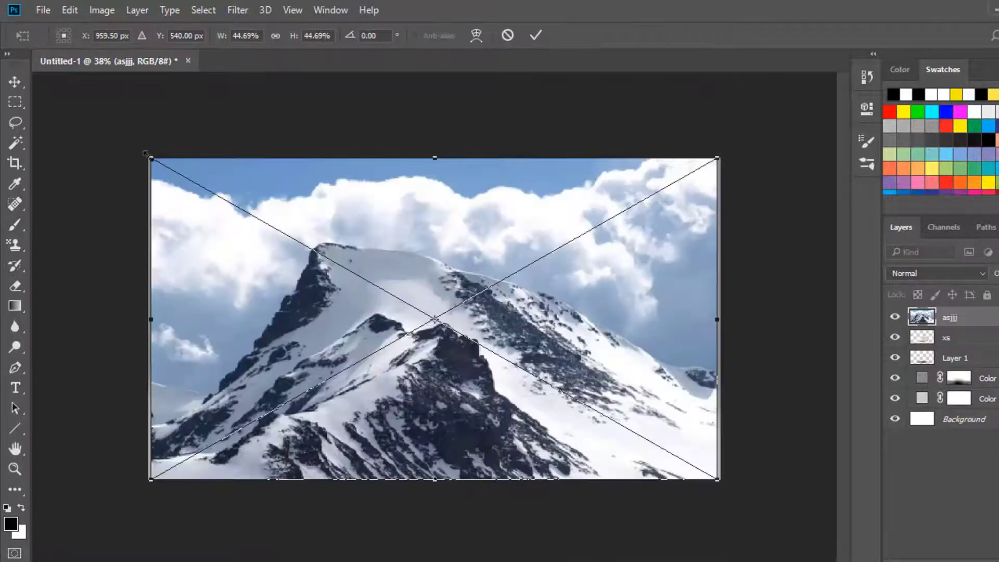
- Shrink the mountain photo, move it above the cup and tilt it slightly clockwise
drag(147, 154, 410, 288)
drag(499, 309, 368, 273)
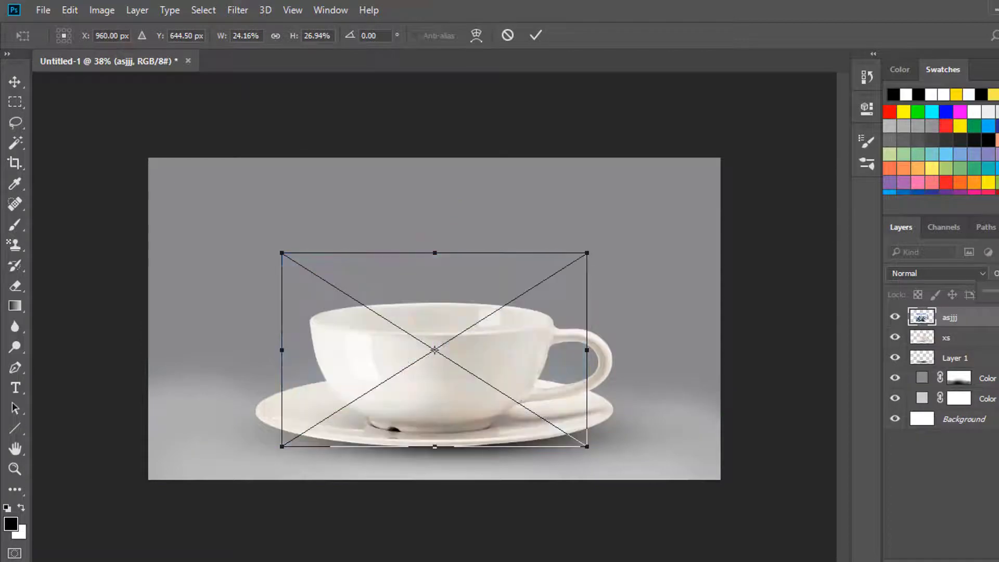
drag(518, 323, 518, 260)
drag(579, 236, 581, 300)
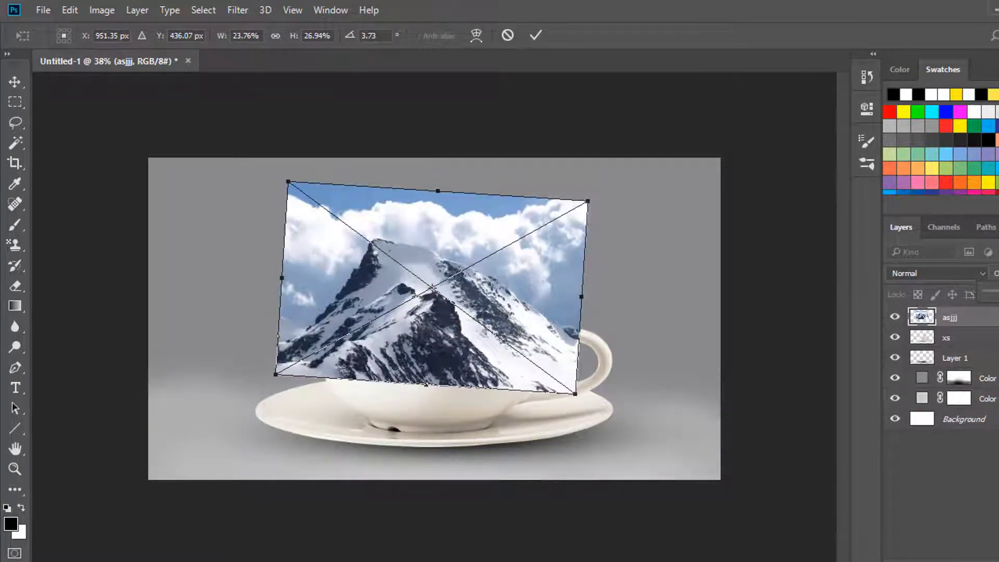
click(535, 35)
- Change the backdrop fill colour to a light blue-grey
double_click(922, 377)
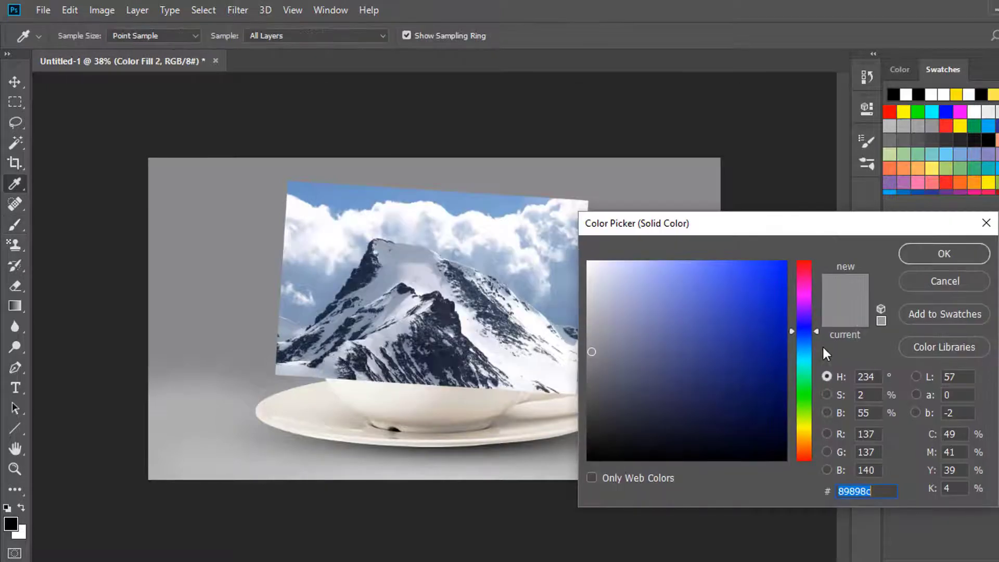
click(501, 248)
click(929, 255)
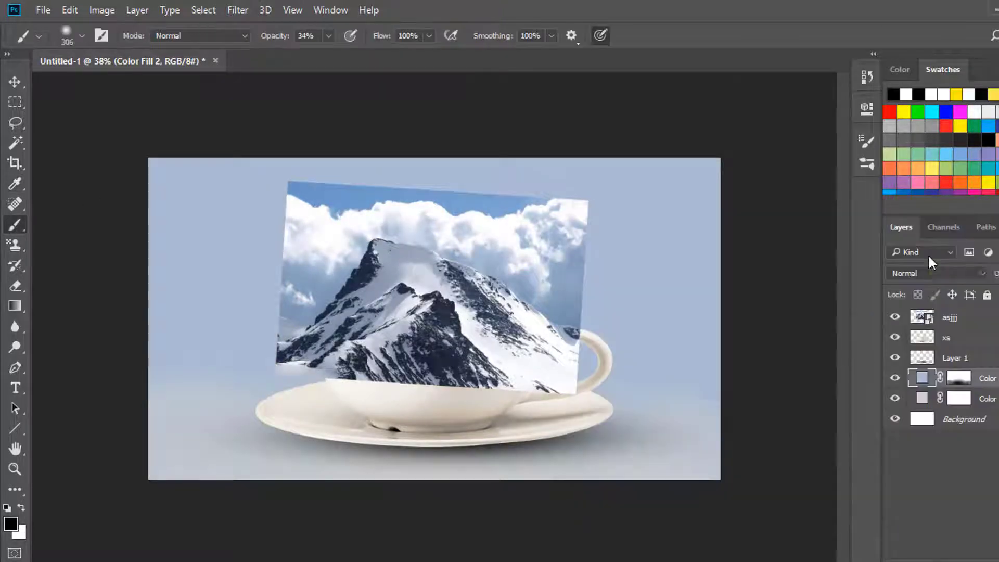
- Mask the mountain layer, hiding the upper-right clouds and revealing the cup's body and handle
click(923, 317)
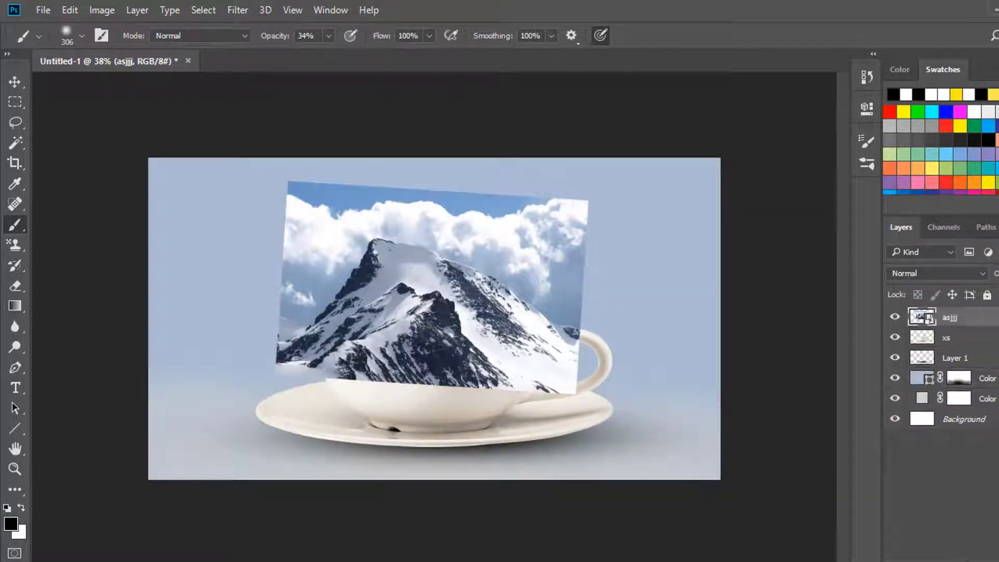
drag(585, 194, 557, 250)
drag(328, 35, 376, 36)
mouse_move(552, 208)
mouse_down()
mouse_move(586, 270)
mouse_move(224, 341)
mouse_up()
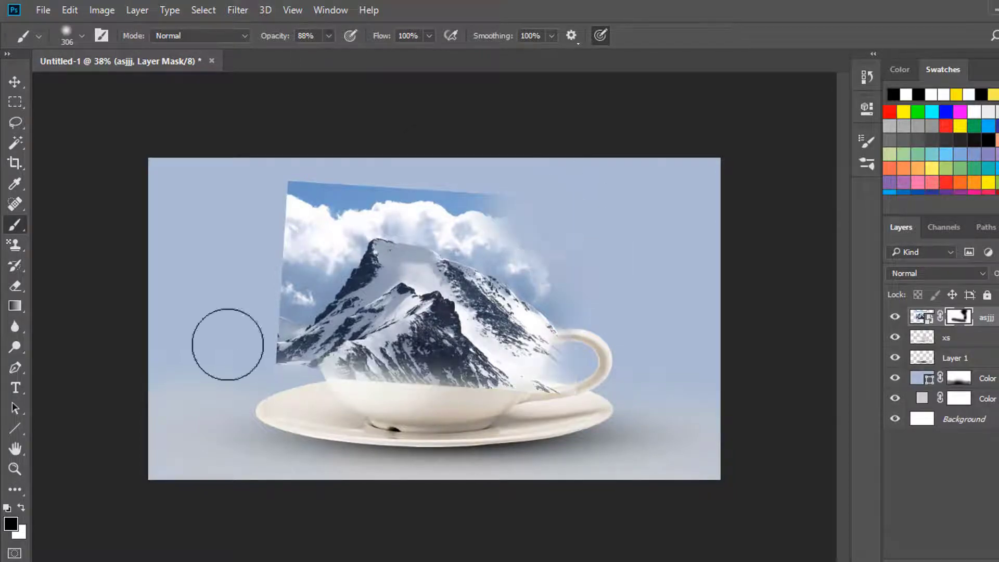
drag(328, 35, 385, 35)
key(bracketleft)
key(bracketleft)
key(bracketleft)
drag(521, 364, 255, 390)
- Paint with a Darken-mode brush to hide the mountain's lower part behind the cup rim
click(82, 35)
click(244, 36)
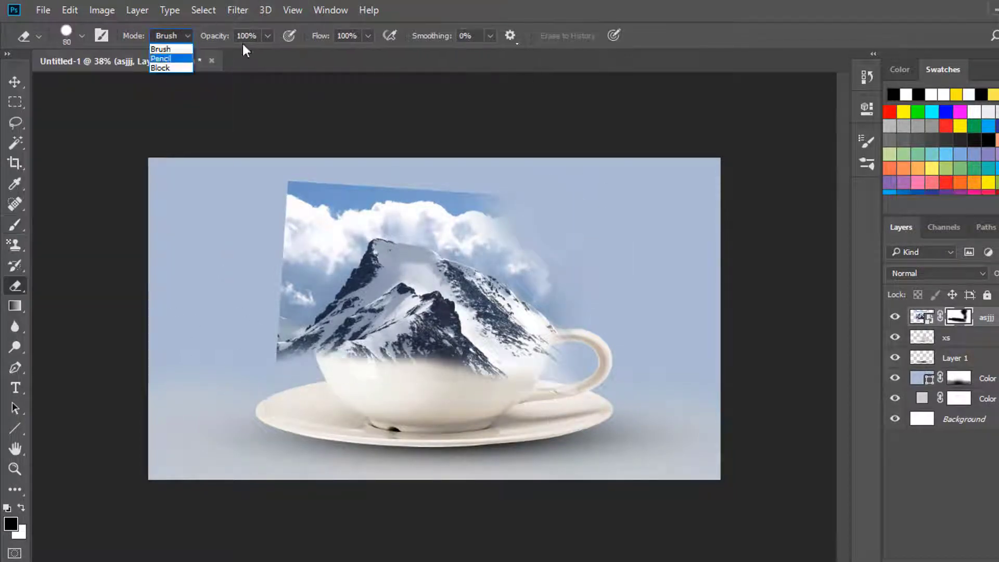
click(206, 100)
mouse_move(517, 371)
mouse_down()
mouse_move(551, 375)
mouse_move(313, 361)
mouse_move(535, 351)
mouse_move(272, 335)
mouse_move(326, 170)
mouse_move(435, 177)
mouse_move(560, 233)
mouse_move(581, 270)
mouse_up()
- Vary brush opacity (56%, 71%, 39%, 100%, 23%) and haze the mountain's left flank into the sky
key(5)
key(6)
key(7)
key(1)
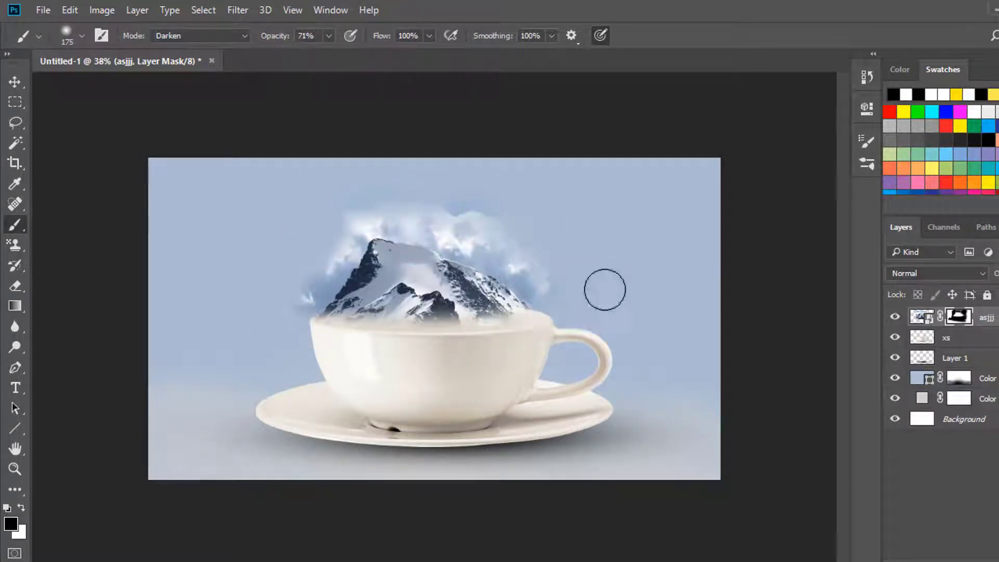
key(3)
key(9)
key(ctrl+plus)
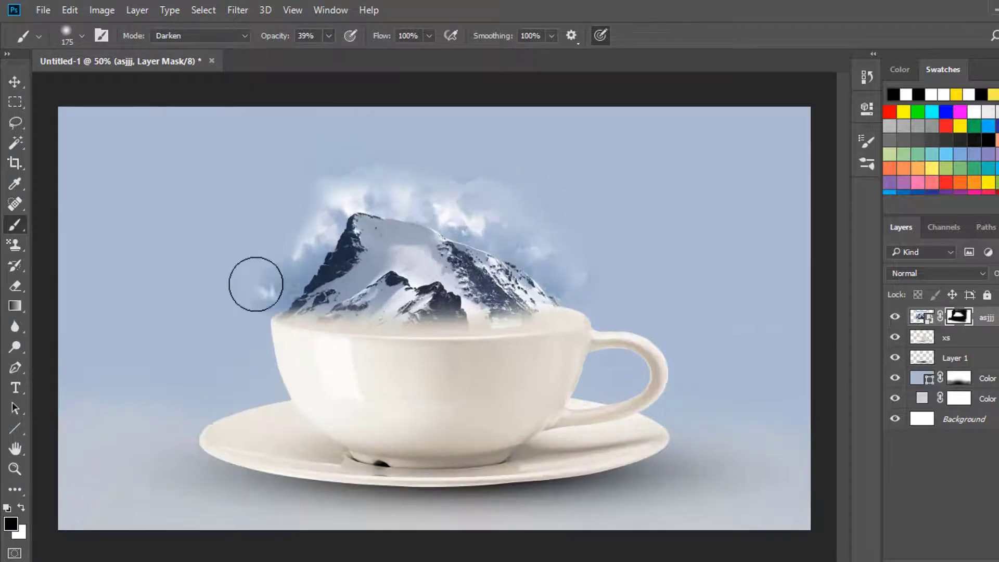
key(0)
key(bracketleft)
key(bracketleft)
key(bracketleft)
key(2)
key(3)
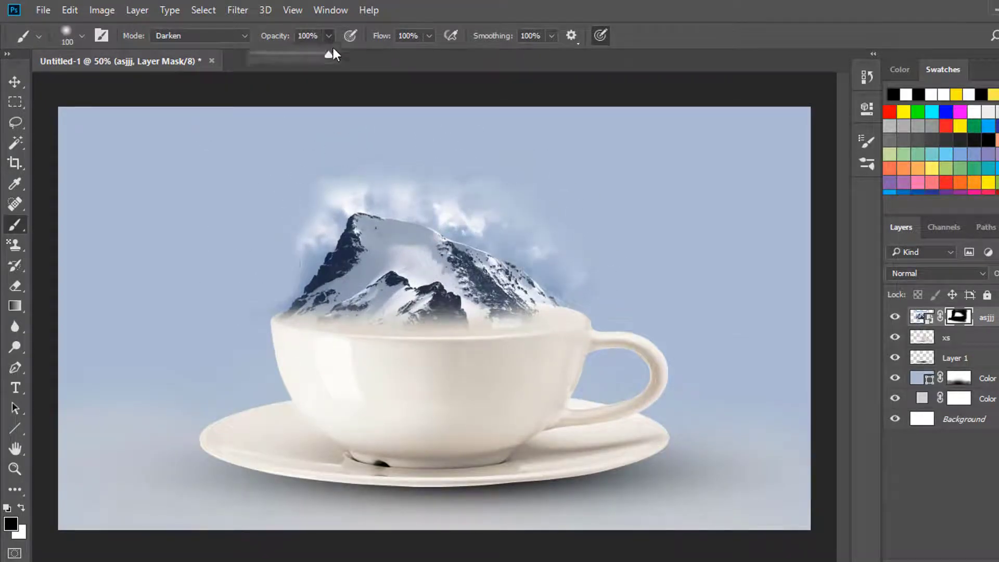
drag(303, 264, 316, 211)
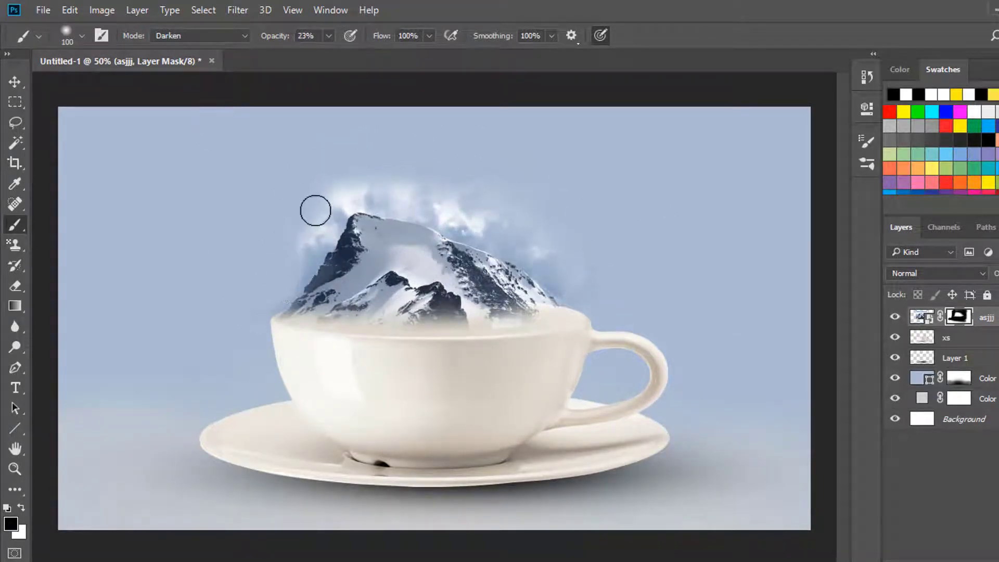
- Erase on the mountain mask to restore the base and dark rock along the cup rim
click(11, 289)
scroll(471, 322, up, 2)
mouse_move(487, 328)
mouse_down()
mouse_move(430, 305)
mouse_move(302, 301)
mouse_move(292, 319)
mouse_up()
scroll(288, 321, up, 3)
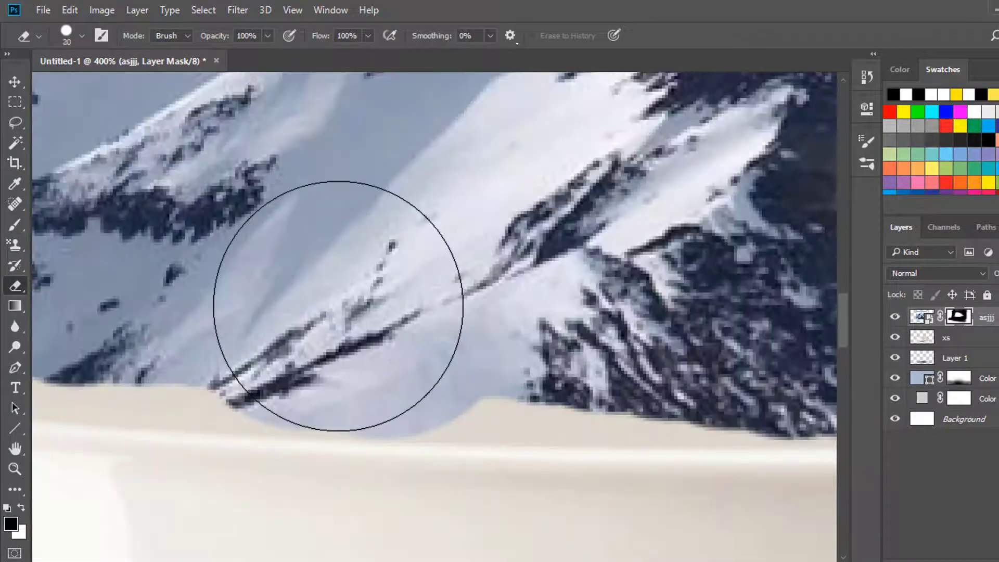
key(bracketleft)
key(bracketleft)
key(bracketleft)
scroll(111, 395, up, 1)
drag(239, 231, 156, 167)
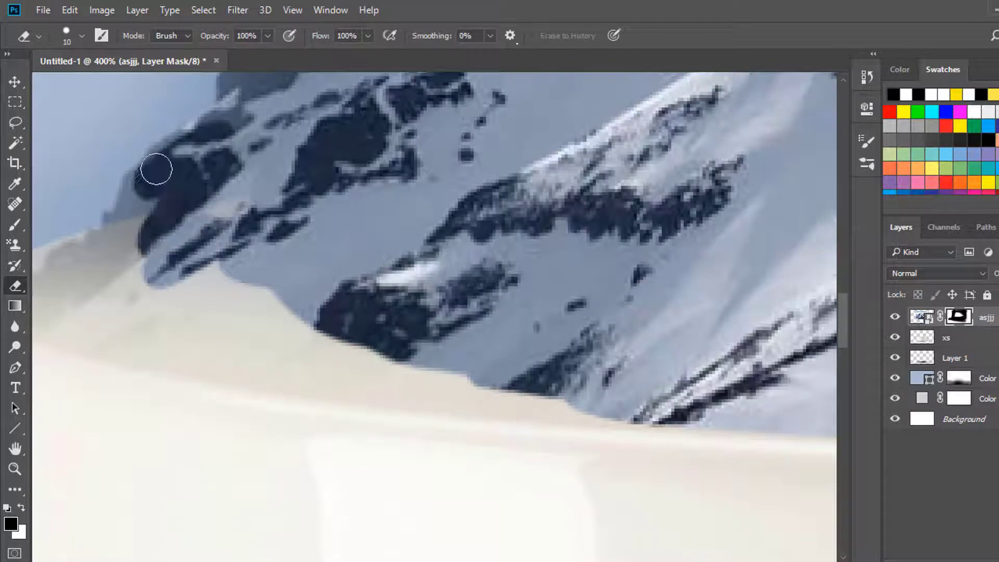
scroll(156, 167, left, 5)
mouse_move(562, 302)
mouse_down()
mouse_move(363, 272)
mouse_move(658, 357)
mouse_move(620, 384)
mouse_move(323, 292)
mouse_move(571, 383)
mouse_move(348, 317)
mouse_move(591, 384)
mouse_move(370, 398)
mouse_move(212, 388)
mouse_move(226, 386)
mouse_move(127, 417)
mouse_move(712, 429)
mouse_up()
- Reveal more rock and snow along the rim, then zoom out to review the composition
scroll(591, 384, right, 5)
scroll(591, 384, up, 1)
scroll(225, 385, right, 5)
scroll(261, 295, right, 5)
mouse_move(261, 295)
mouse_down()
mouse_move(458, 239)
mouse_move(521, 176)
mouse_move(685, 303)
mouse_move(656, 336)
mouse_move(576, 354)
mouse_move(473, 178)
mouse_move(540, 265)
mouse_move(656, 333)
mouse_move(760, 374)
mouse_move(341, 392)
mouse_move(632, 400)
mouse_move(467, 414)
mouse_up()
scroll(473, 178, left, 5)
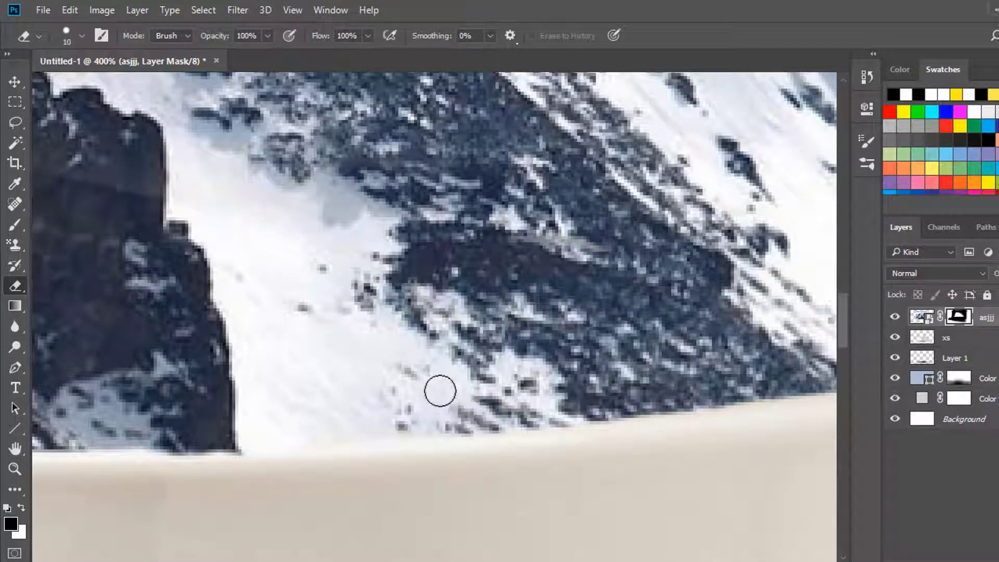
scroll(477, 291, right, 5)
key(ctrl+minus)
key(ctrl+minus)
key(ctrl+minus)
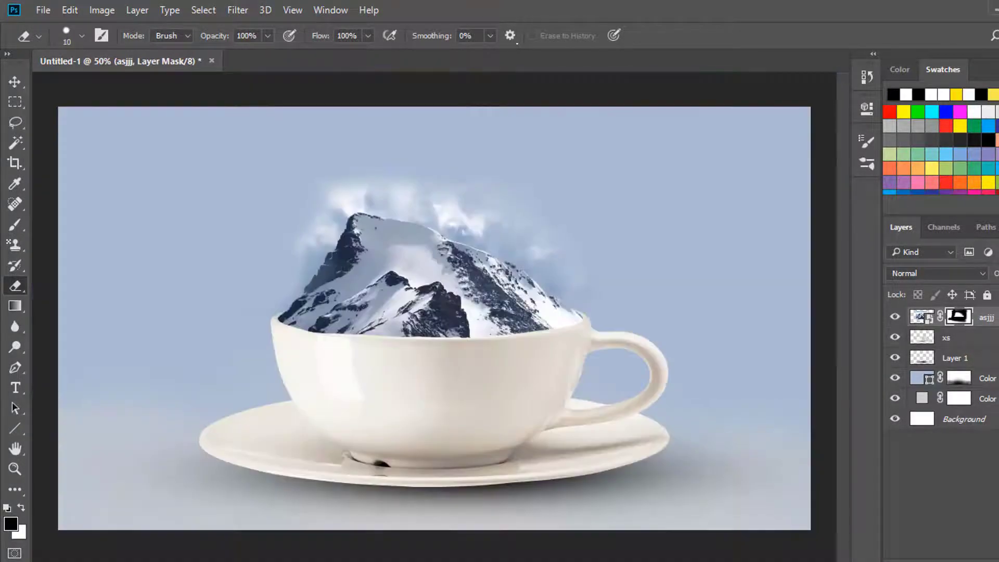
key(ctrl+plus)
key(ctrl+plus)
- Shrink the brush to size 15 and return to the Eraser, zoomed in on the rim
key(b)
scroll(324, 90, left, 4)
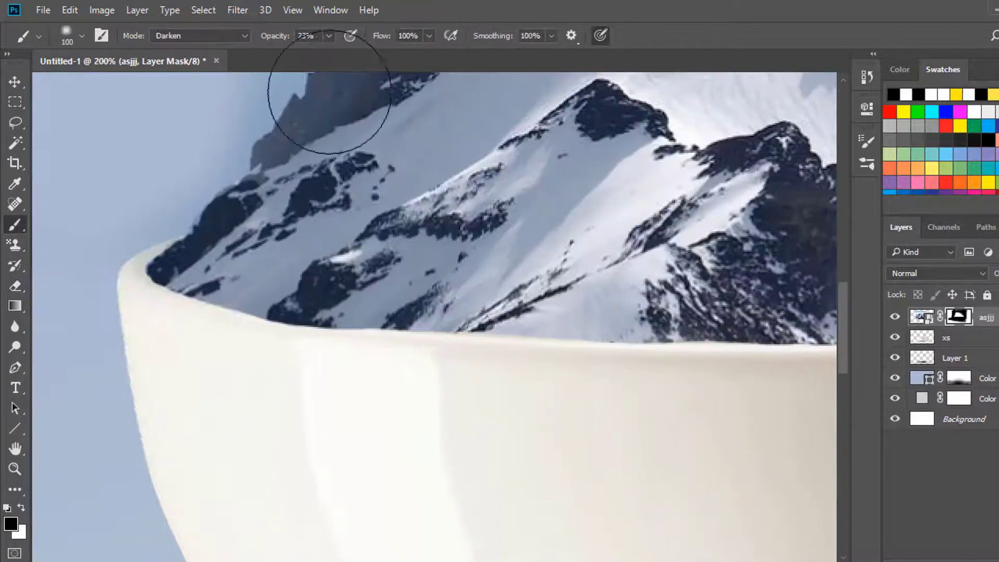
click(82, 35)
key(Return)
key(bracketleft)
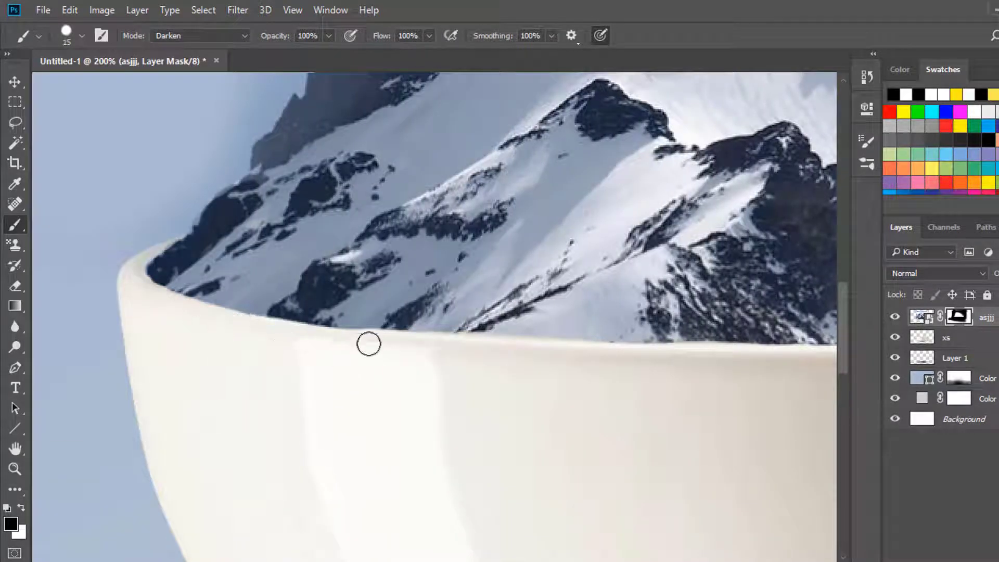
key(e)
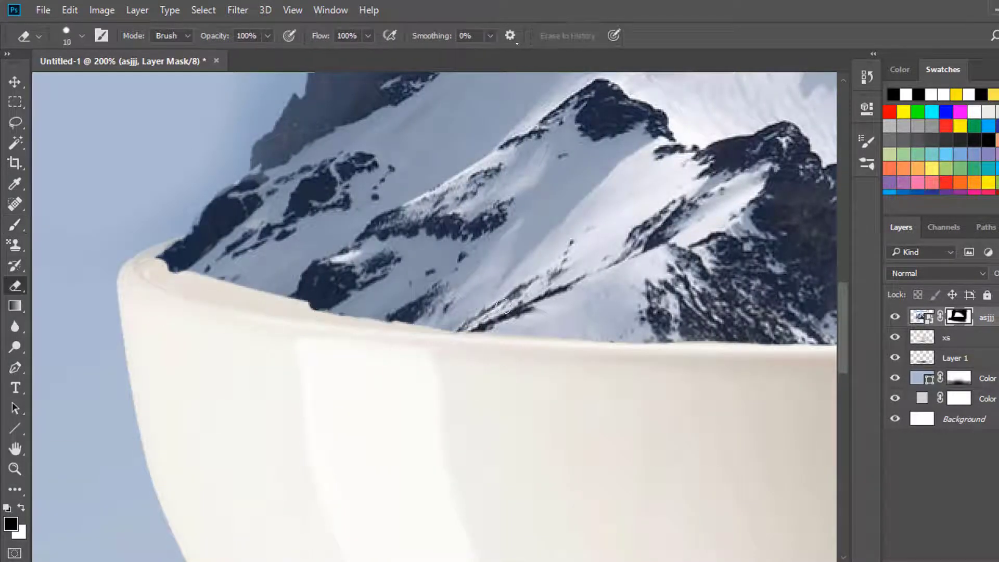
key(ctrl+plus)
key(ctrl+plus)
key(ctrl+plus)
key(ctrl+minus)
key(ctrl+minus)
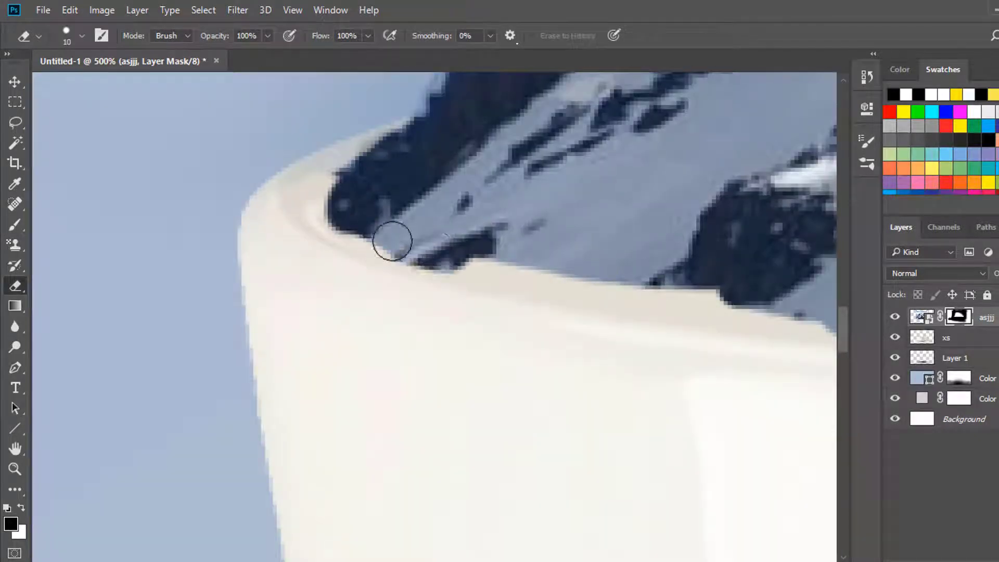
- Erase stray mountain pixels along the top of the cup rim, checking the cleaned edge
drag(391, 235, 513, 252)
key(ctrl+plus)
key(ctrl+plus)
scroll(359, 296, left, 4)
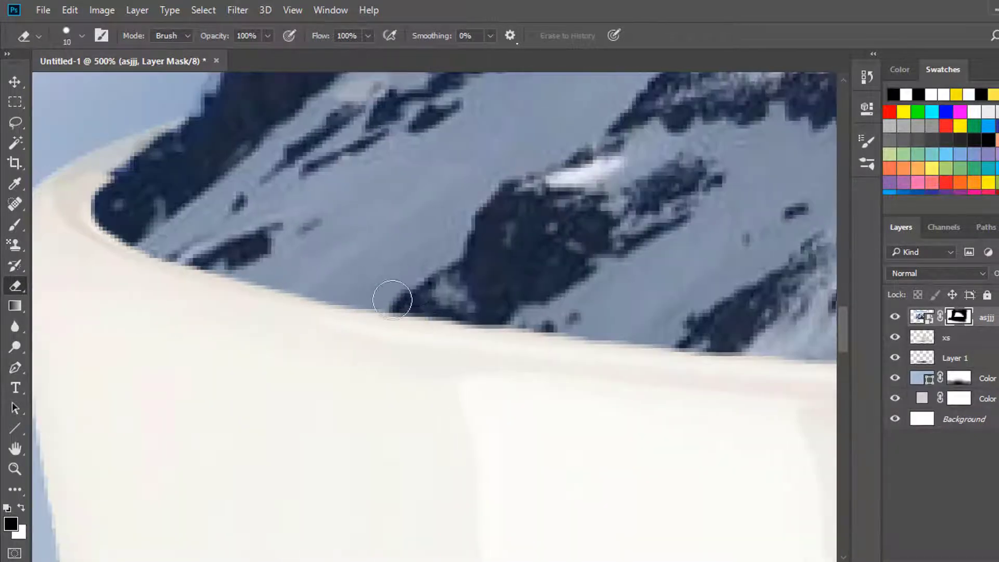
drag(519, 321, 375, 312)
key(ctrl+minus)
key(ctrl+minus)
key(ctrl+plus)
key(ctrl+plus)
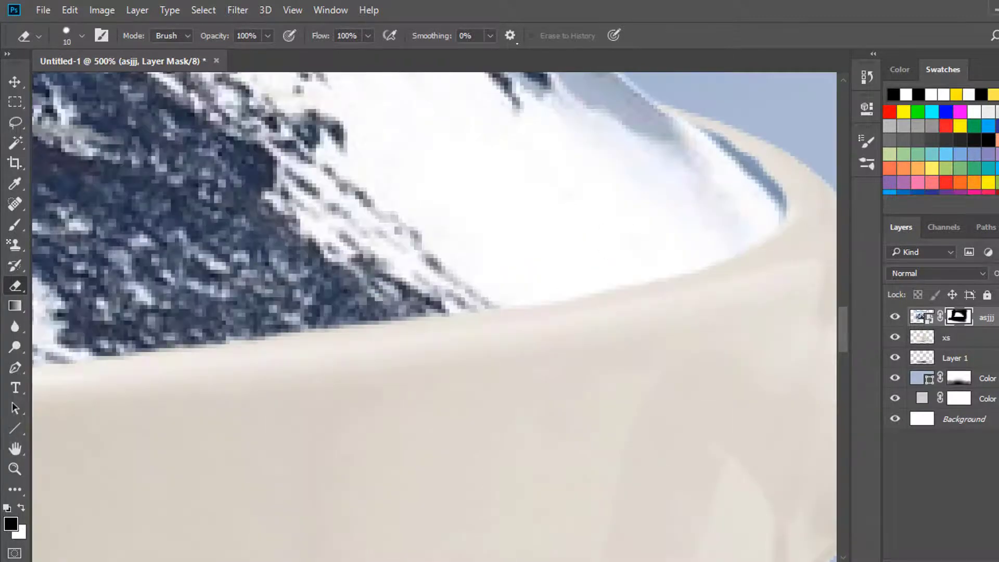
key(ctrl+minus)
key(p)
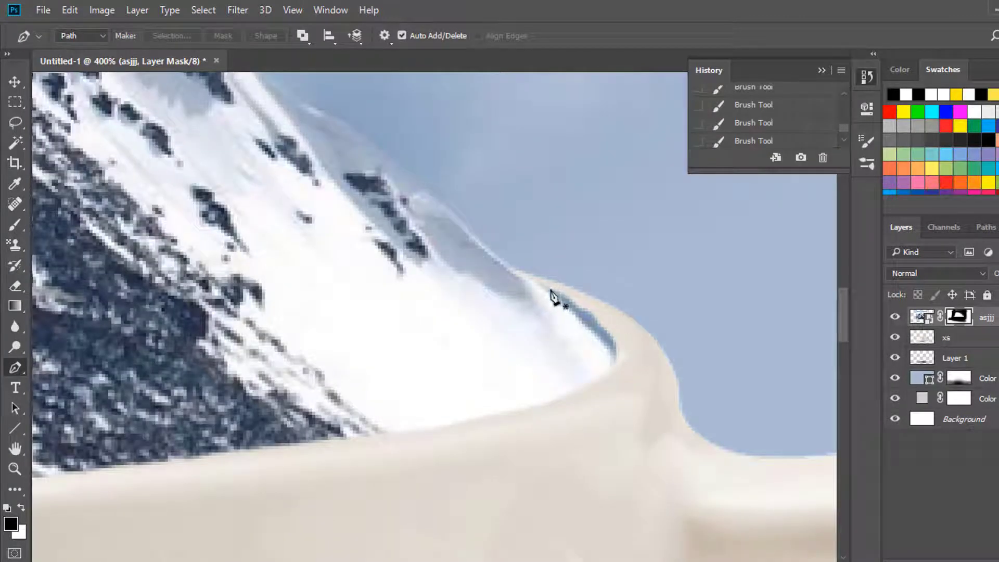
- Start a Pen path at the rim's right corner and trace it along the cup rim
click(550, 290)
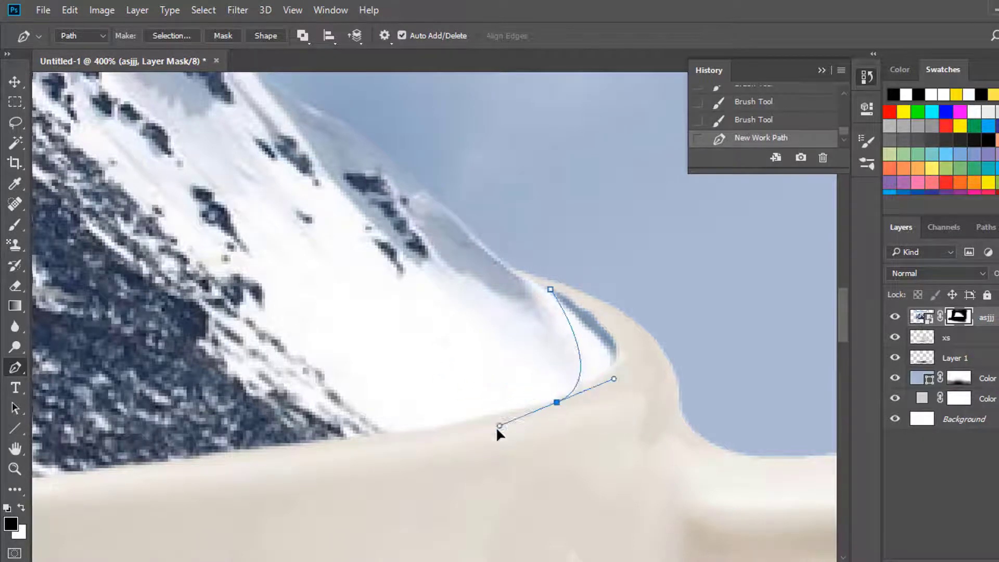
mouse_move(497, 428)
mouse_down()
mouse_move(451, 484)
mouse_move(419, 444)
mouse_up()
click(184, 463)
scroll(185, 464, left, 5)
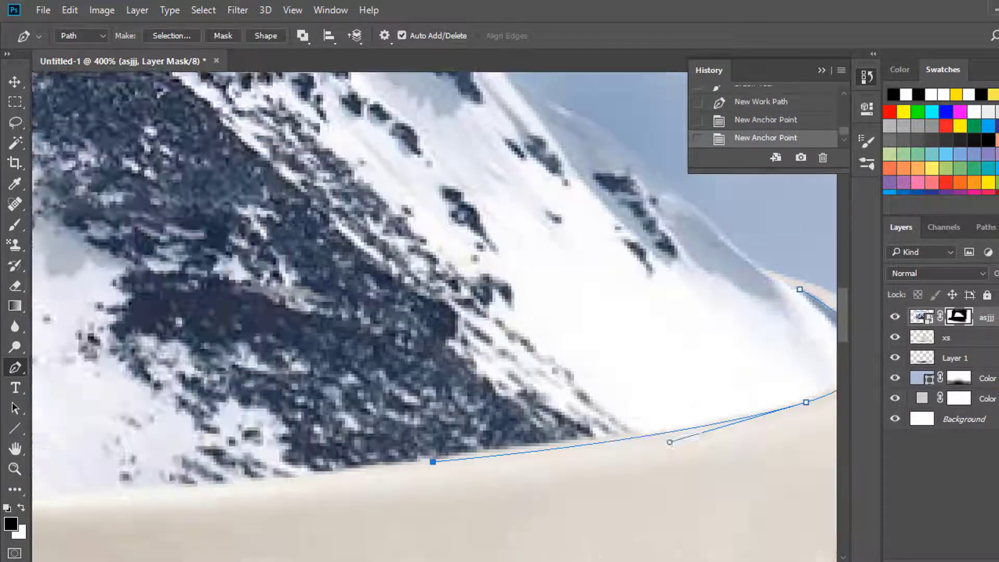
scroll(769, 204, down, 3)
scroll(416, 312, left, 6)
click(460, 224)
click(418, 224)
click(385, 224)
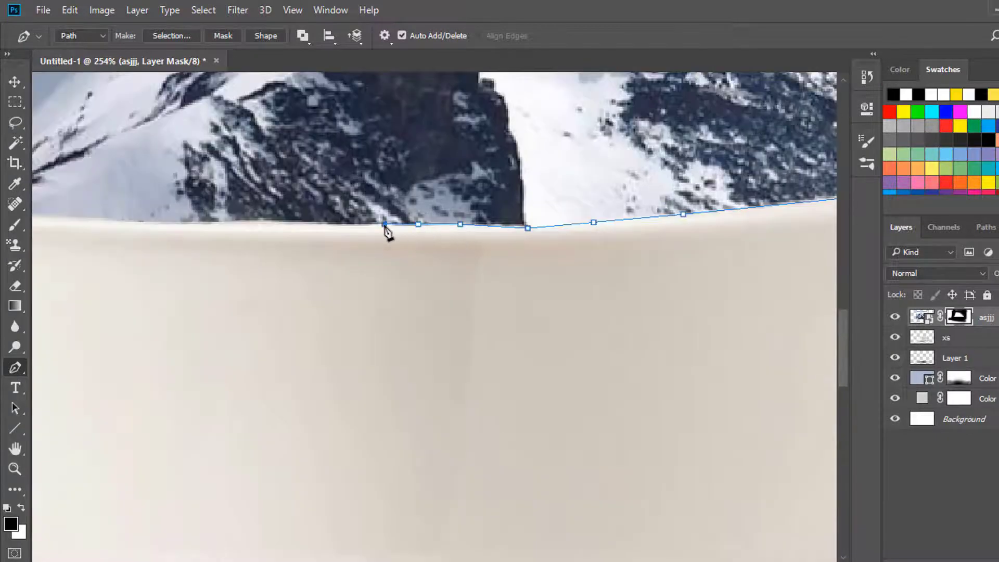
scroll(530, 227, left, 9)
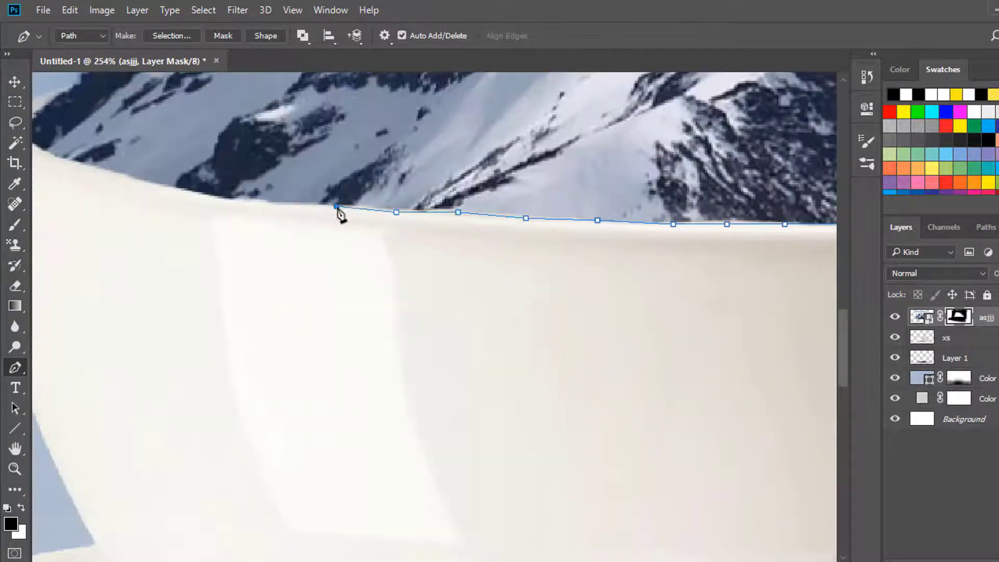
scroll(169, 192, up, 3)
- Continue the path up the rim's left corner, around the clouds, and close it
click(224, 123)
scroll(845, 335, left, 5)
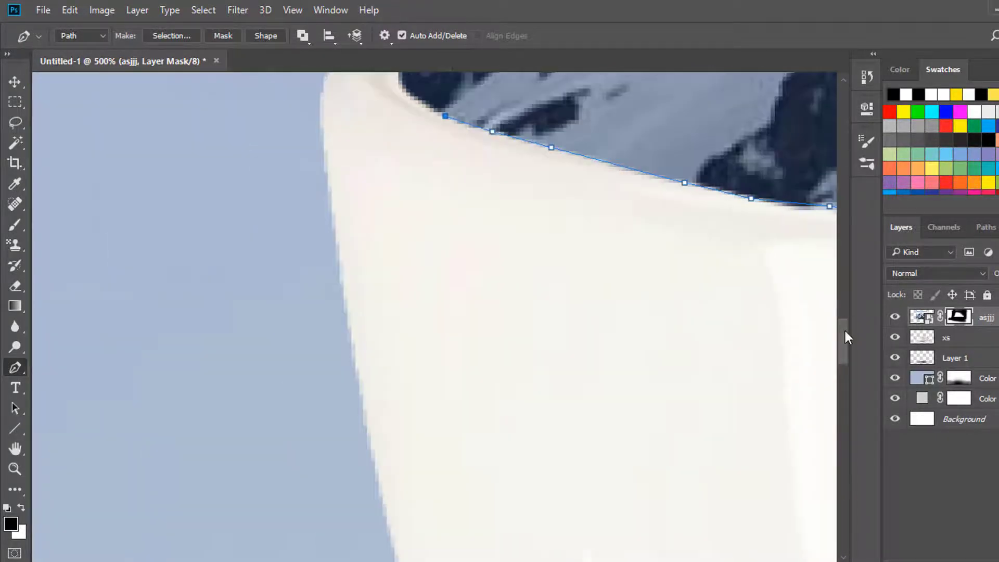
scroll(417, 313, up, 3)
click(395, 282)
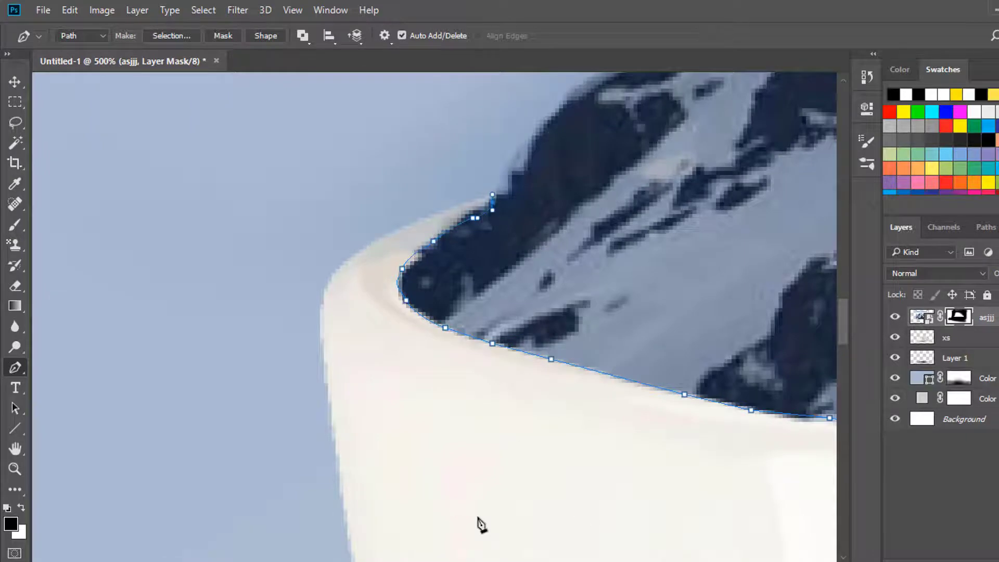
scroll(478, 523, up, 5)
click(528, 210)
scroll(304, 233, up, 1)
scroll(304, 233, down, 6)
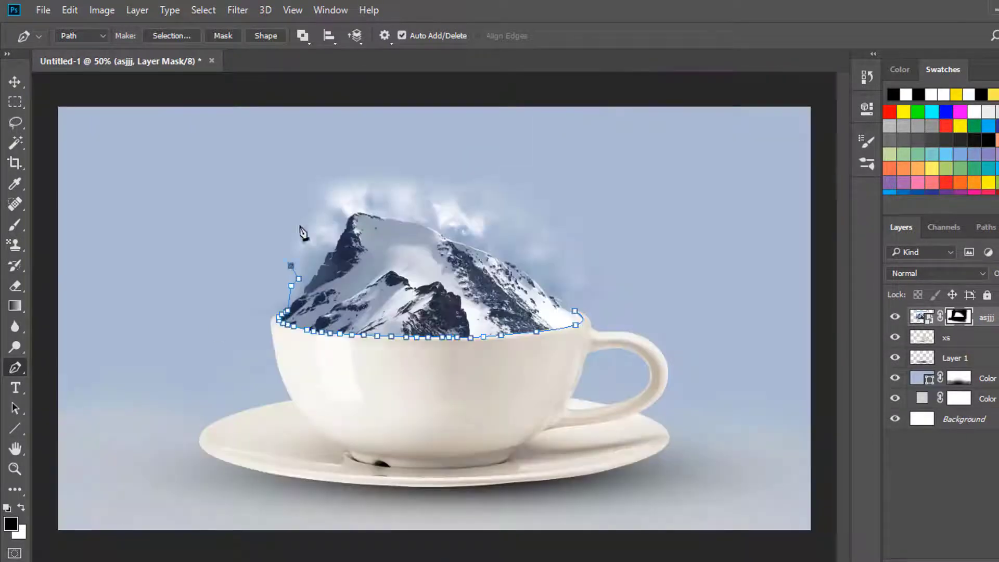
click(618, 275)
click(607, 287)
click(601, 307)
click(575, 311)
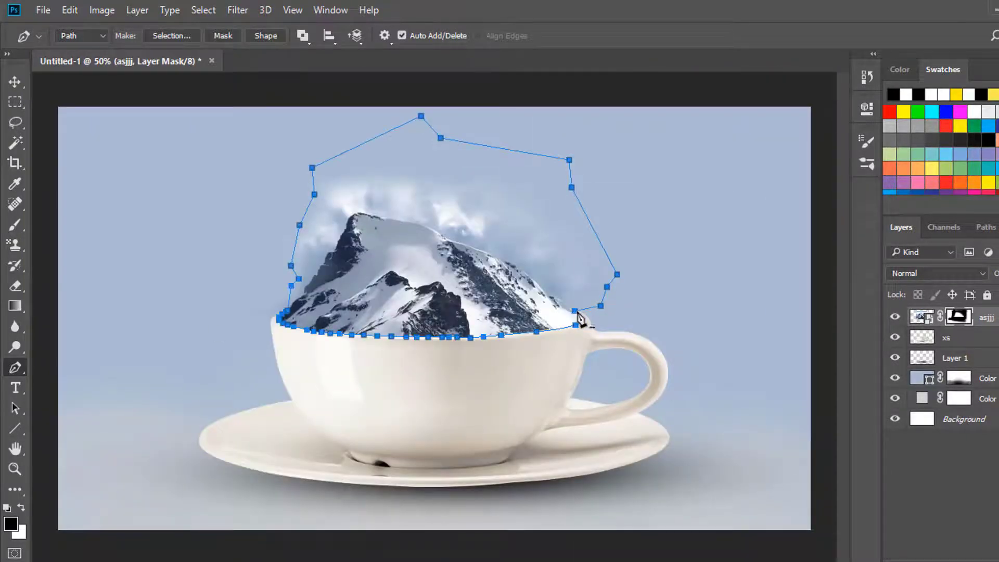
- Turn the path into a selection and add a Curves layer pulled down to darken it
click(171, 36)
click(623, 161)
drag(747, 266, 775, 285)
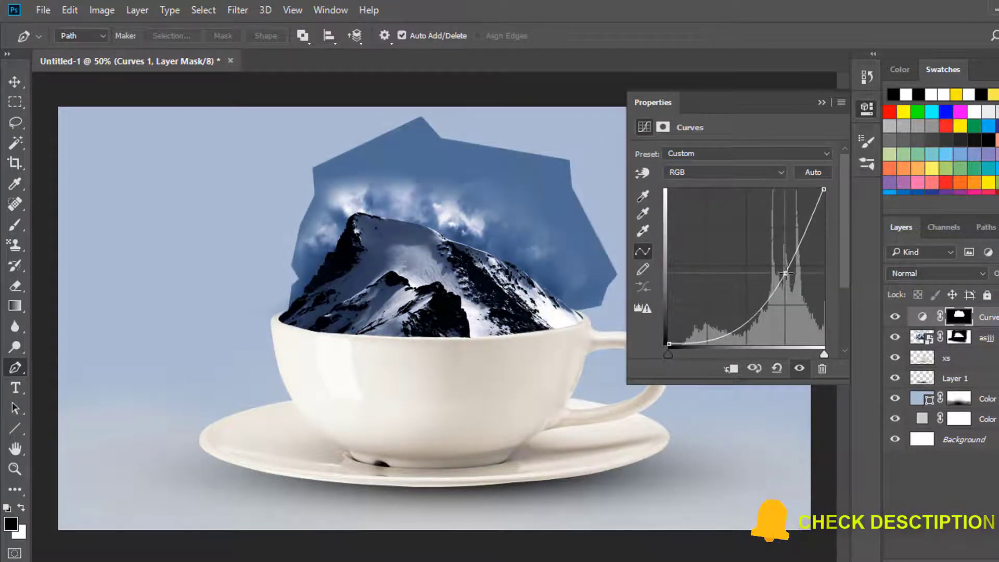
- Paint black on the Curves mask to remove the darkening above the mountain
click(822, 102)
key(b)
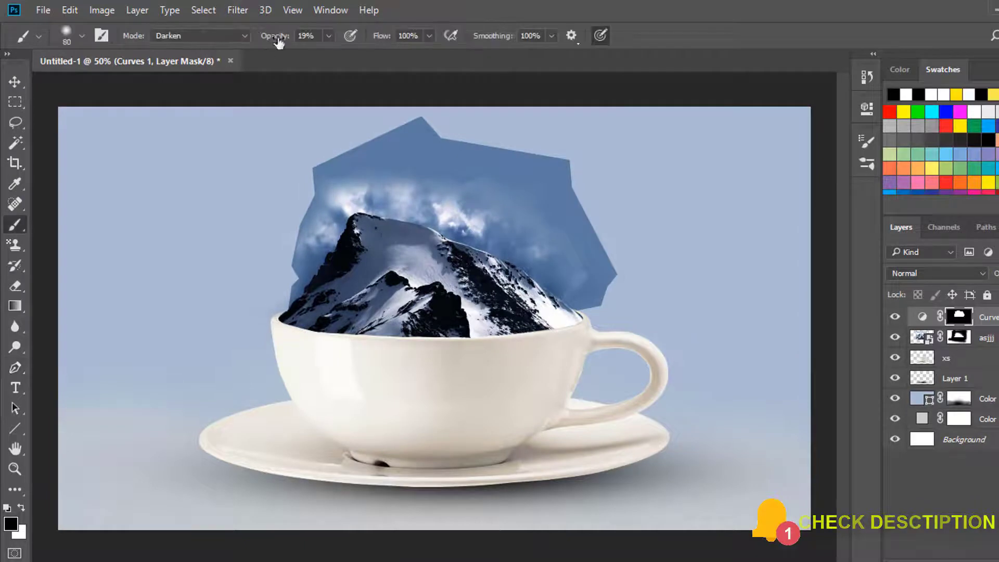
drag(411, 130, 573, 229)
drag(603, 262, 421, 192)
drag(520, 161, 401, 125)
mouse_move(614, 284)
mouse_down()
mouse_move(546, 228)
mouse_move(547, 167)
mouse_move(364, 196)
mouse_move(556, 262)
mouse_move(606, 302)
mouse_up()
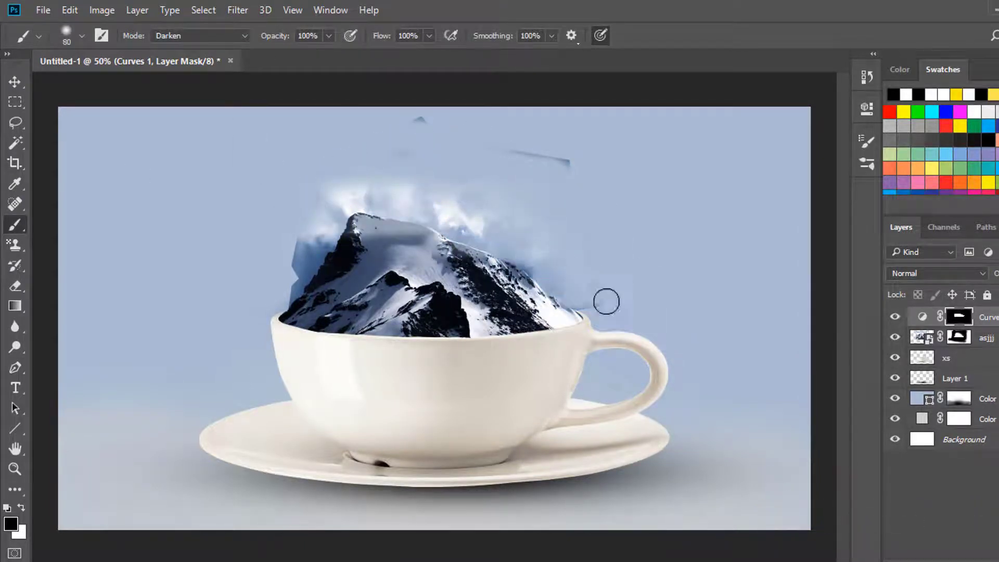
- Blend the mountain's left edge and top band, then paint at 54% on the lower-left mountain
drag(408, 162, 413, 124)
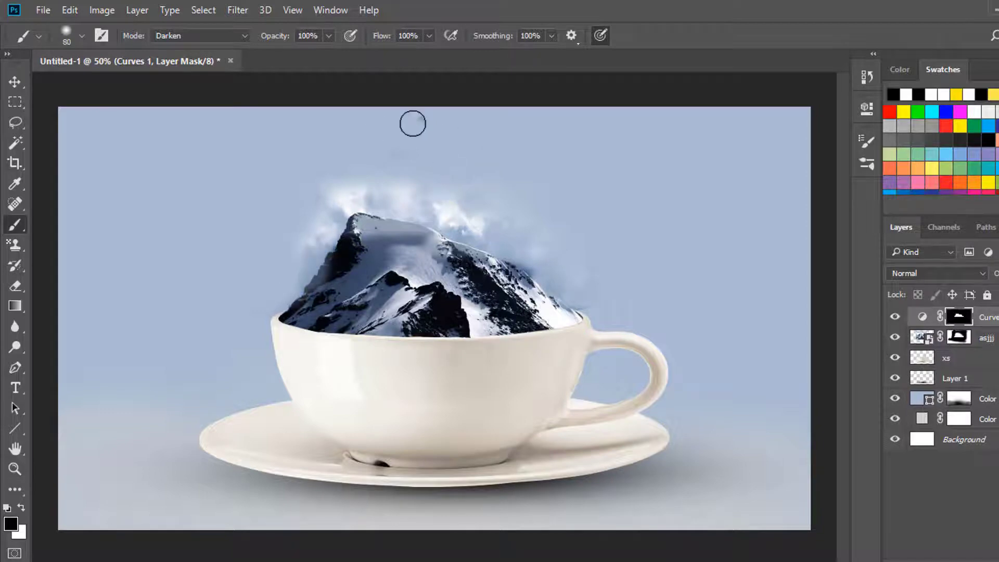
mouse_move(578, 301)
mouse_down()
mouse_move(436, 245)
mouse_move(452, 289)
mouse_move(303, 267)
mouse_move(409, 275)
mouse_up()
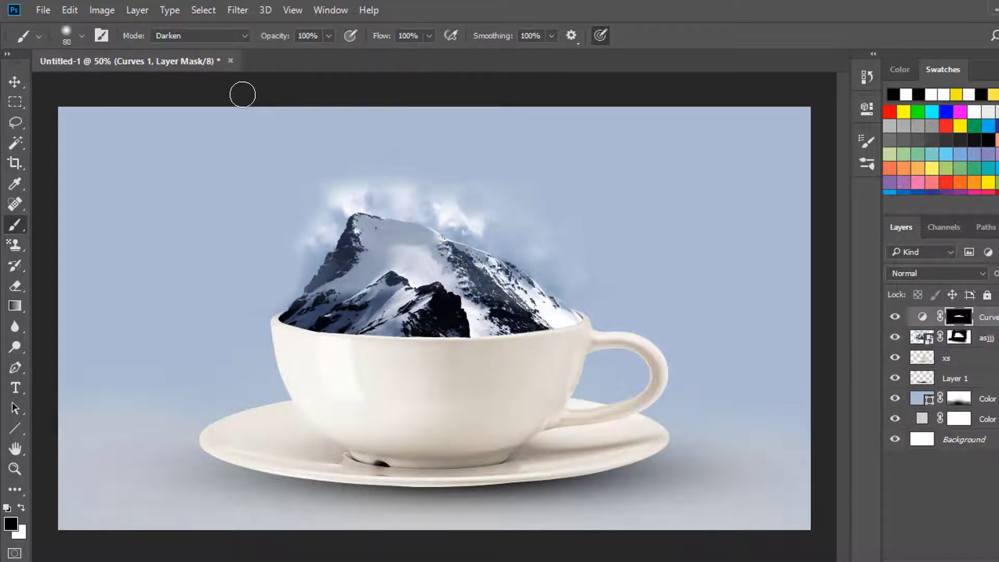
drag(329, 36, 300, 60)
drag(342, 301, 254, 261)
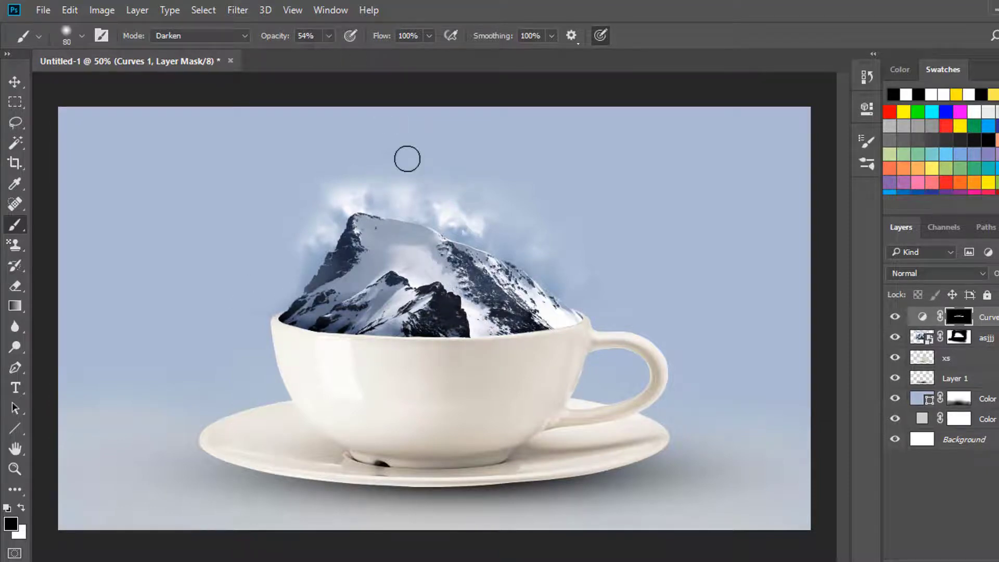
- Revert test eraser strokes via History, then shrink the birds into a small flock above the mountain
click(986, 340)
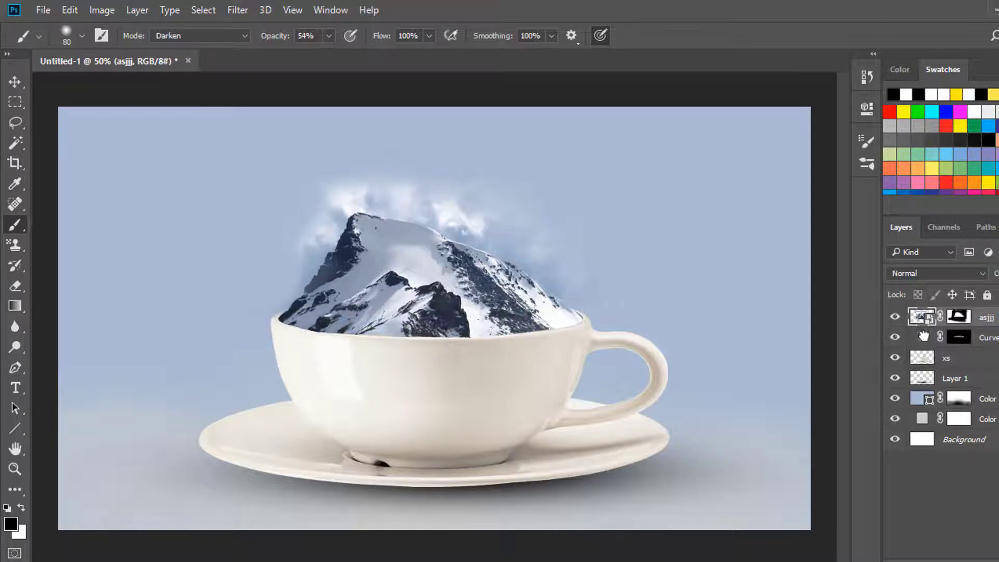
click(15, 286)
drag(550, 252, 365, 198)
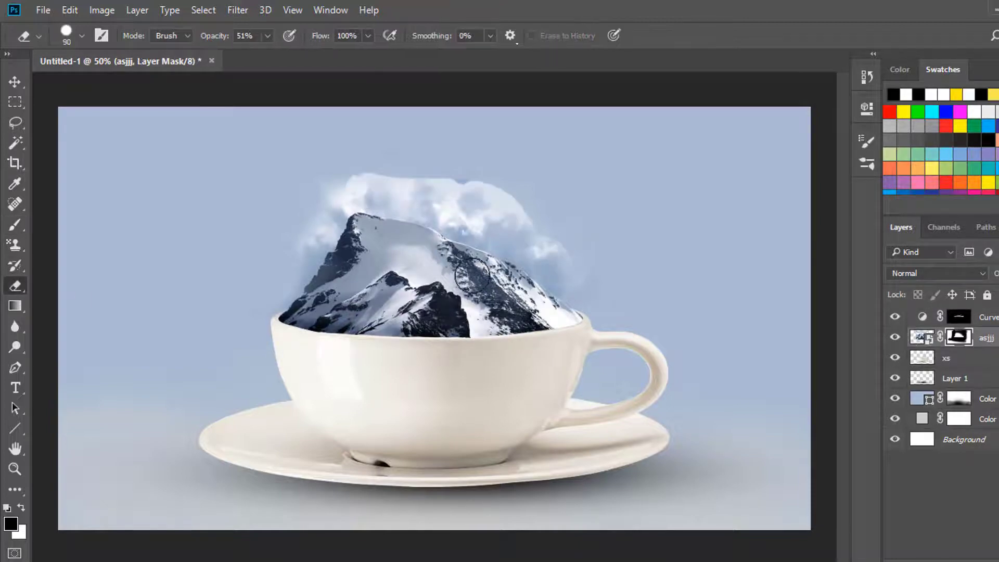
click(867, 77)
click(800, 111)
click(818, 71)
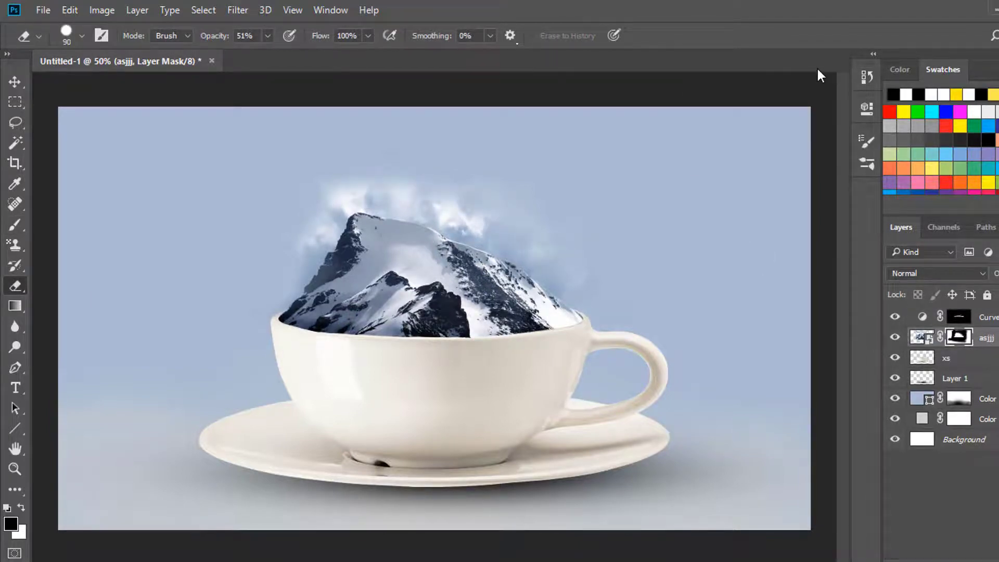
mouse_move(810, 408)
mouse_down()
mouse_move(407, 281)
mouse_move(445, 221)
mouse_move(548, 242)
mouse_up()
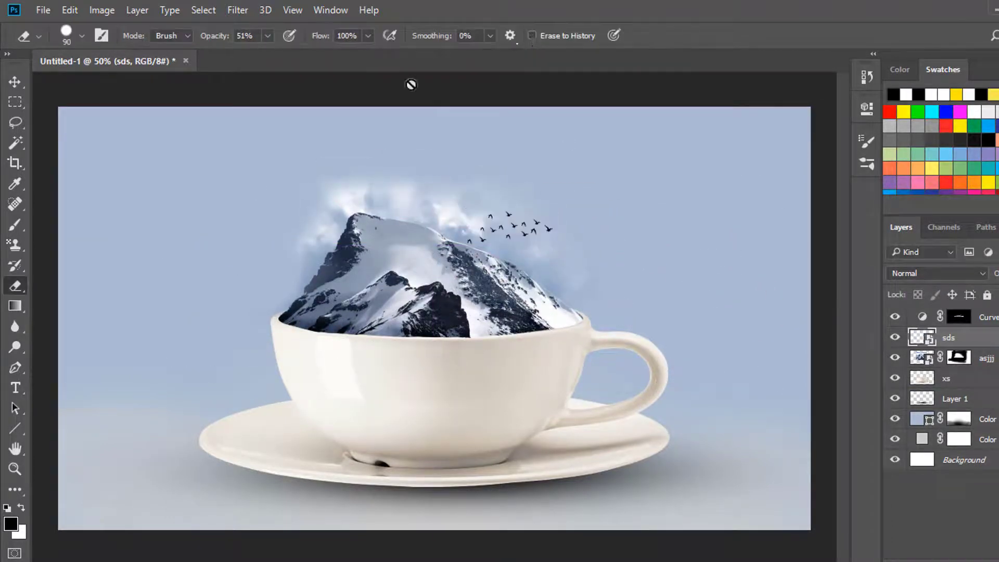
- Commit the birds' transform, then add a new empty layer above them with a white brush
click(536, 36)
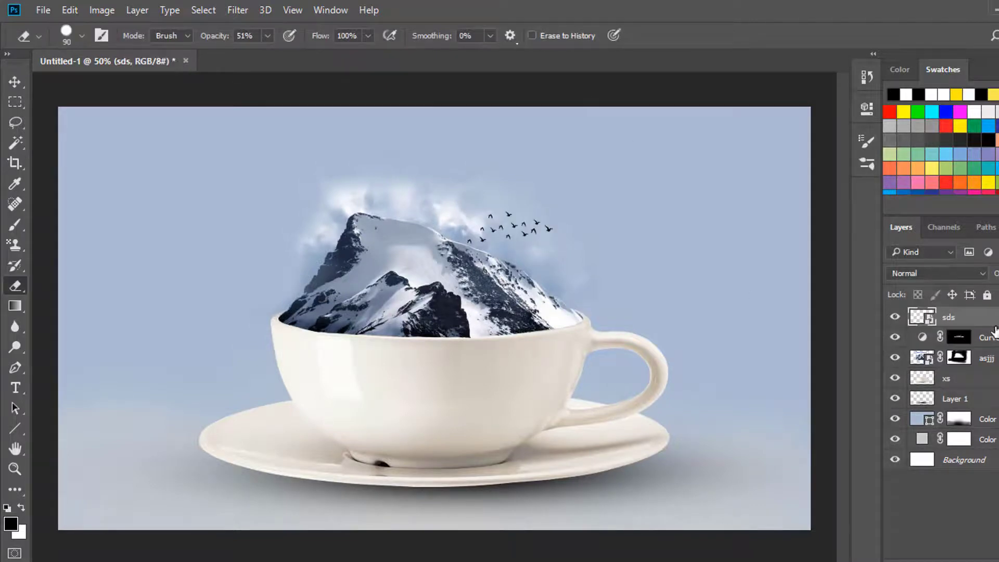
key(ctrl+shift+alt+n)
key(b)
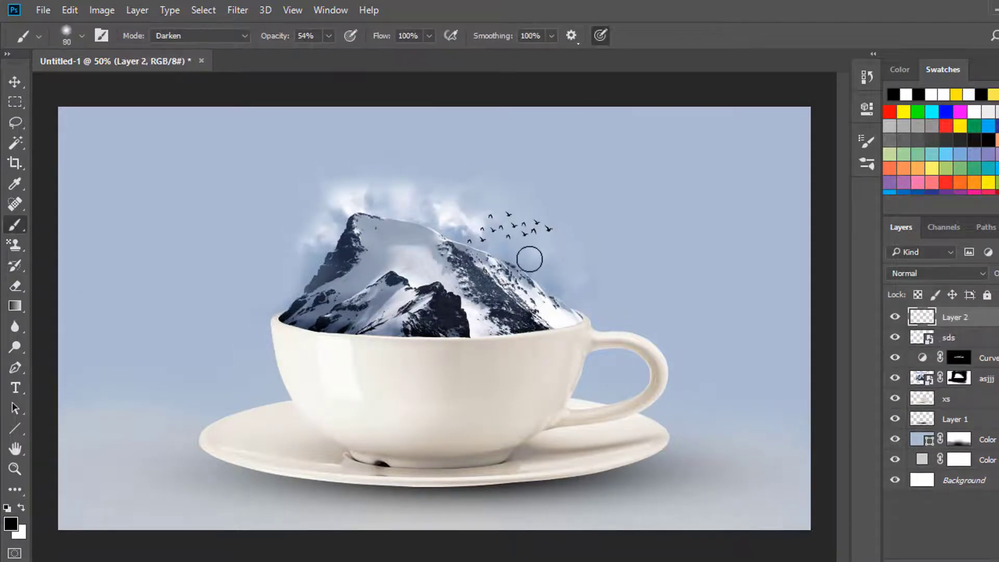
key(x)
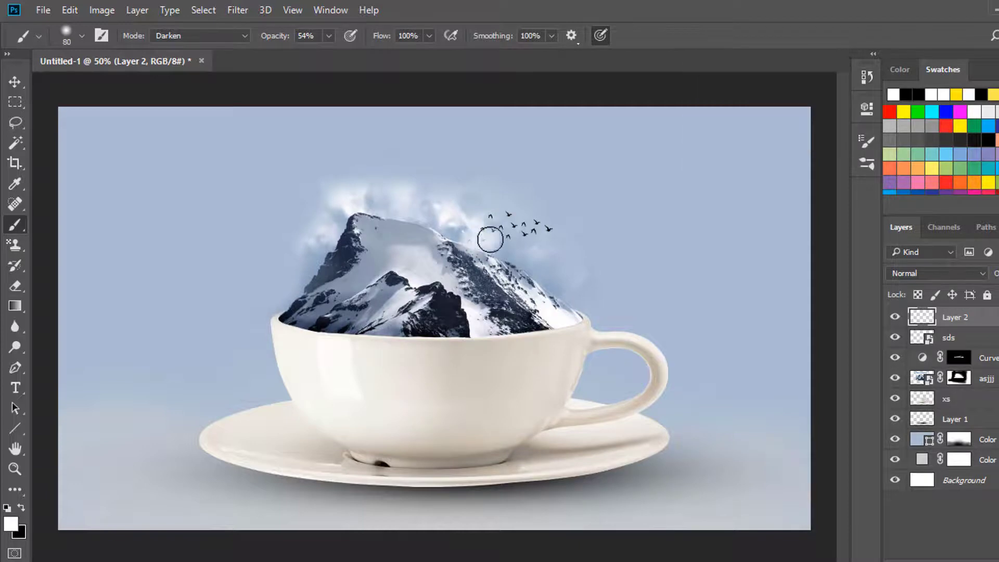
click(755, 119)
click(796, 104)
- Paint a white haze at 16% opacity over the left-hand birds and add a layer mask
scroll(484, 234, up, 3)
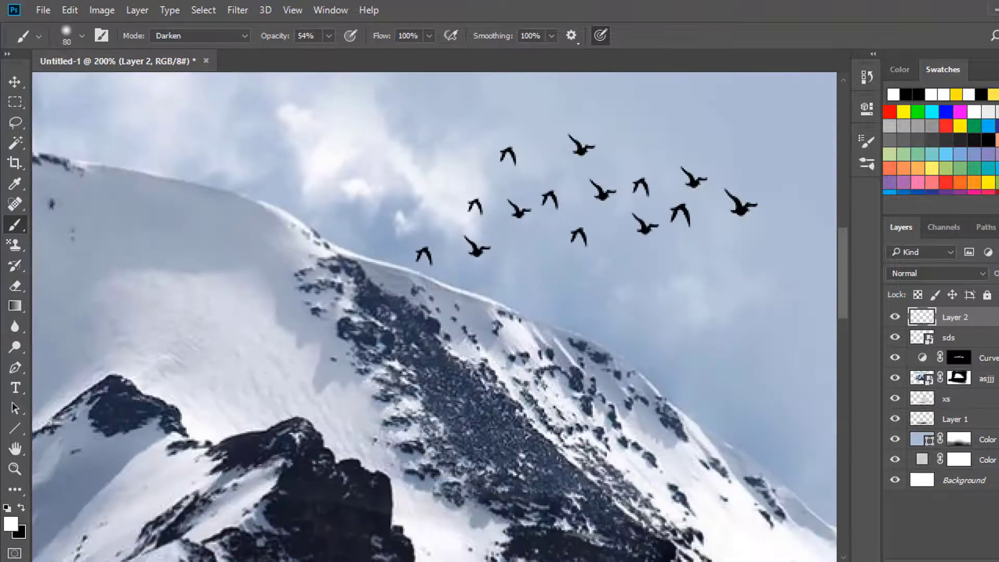
click(329, 35)
drag(328, 40, 299, 54)
drag(424, 250, 518, 208)
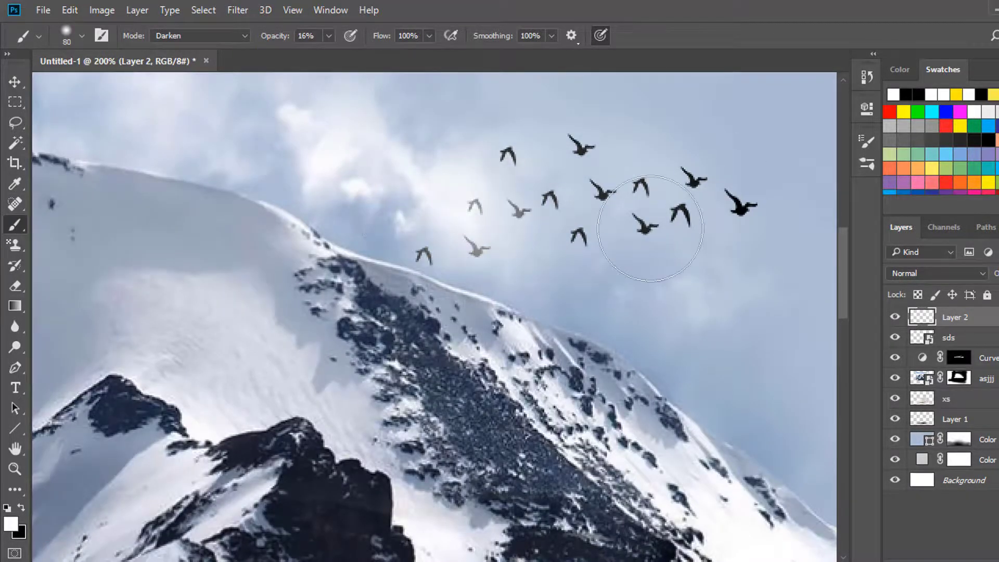
click(937, 561)
key(x)
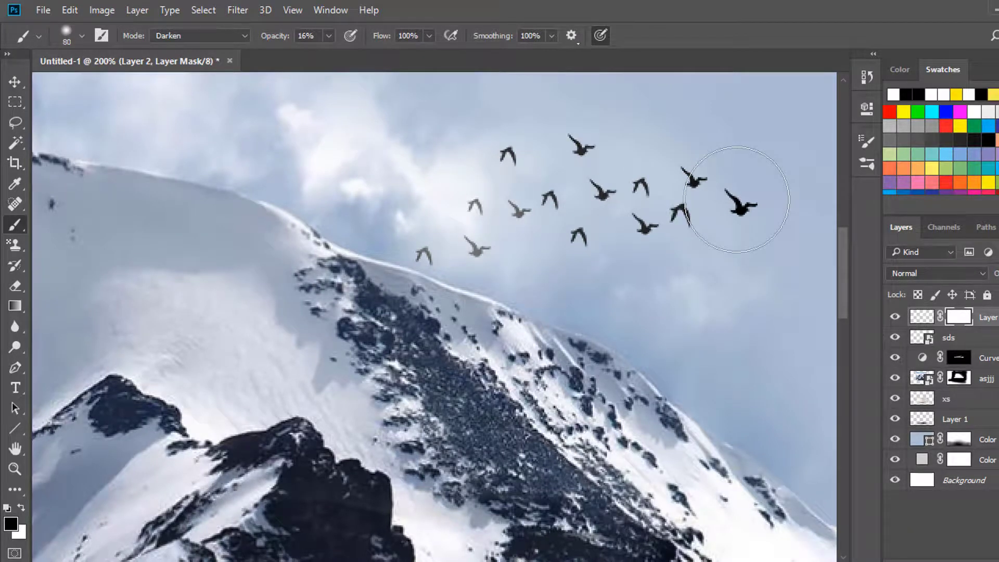
- Add an Exposure adjustment and a Gradient Fill layer over the whole composite
key(ctrl+minus)
key(ctrl+minus)
key(ctrl+minus)
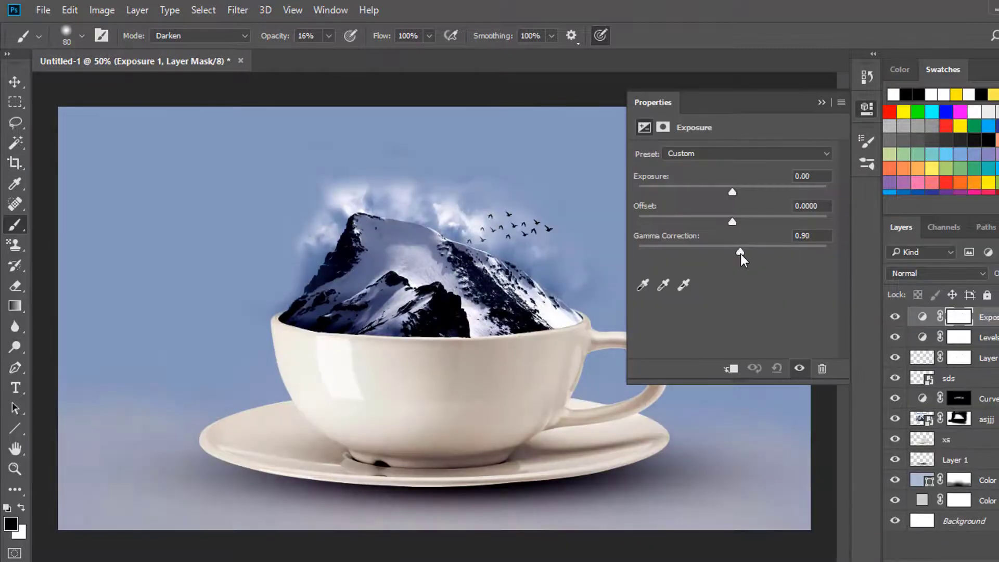
click(819, 96)
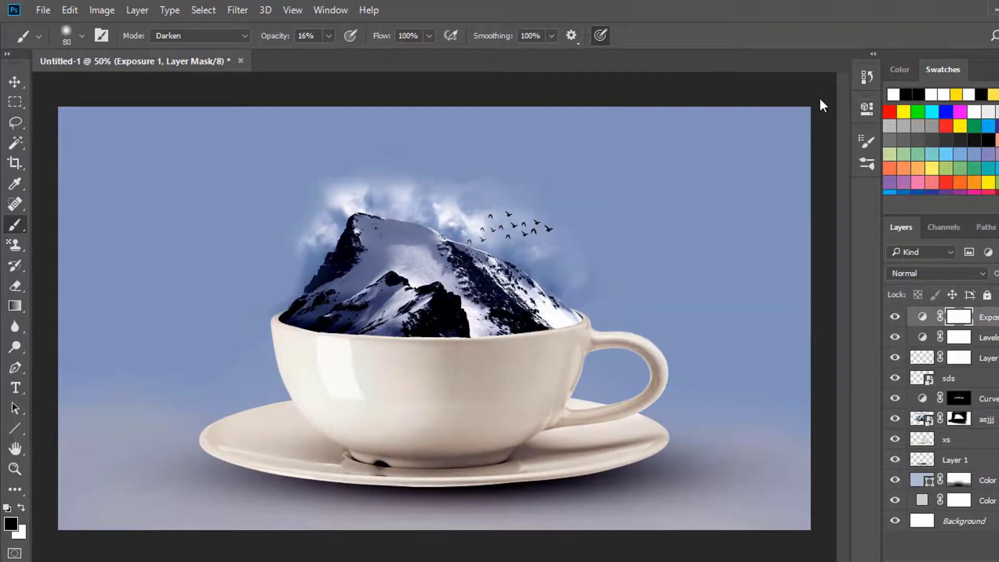
click(954, 560)
click(939, 250)
click(624, 158)
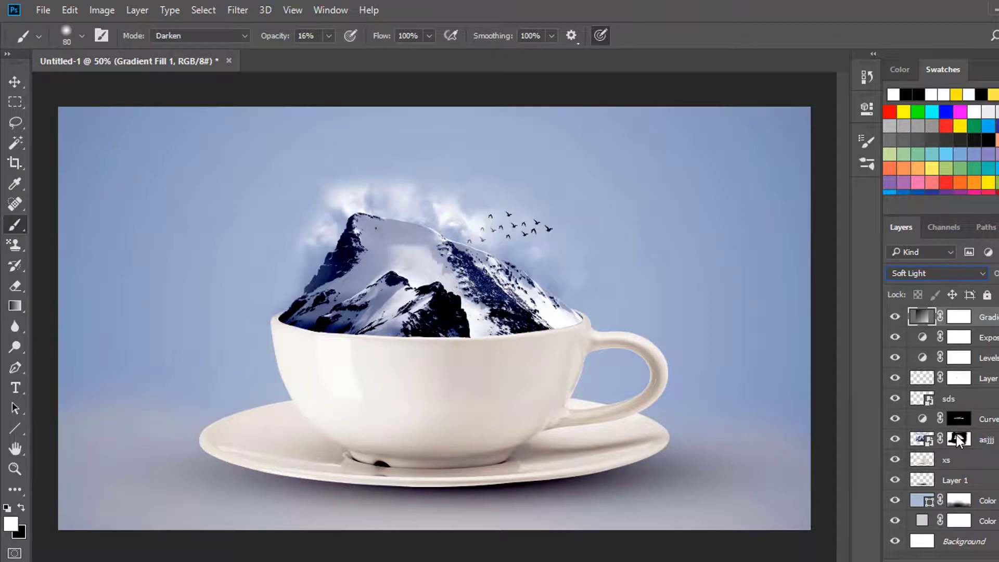
- Select the xs layer and the haze layer's mask, using the eraser for touch-ups
click(953, 460)
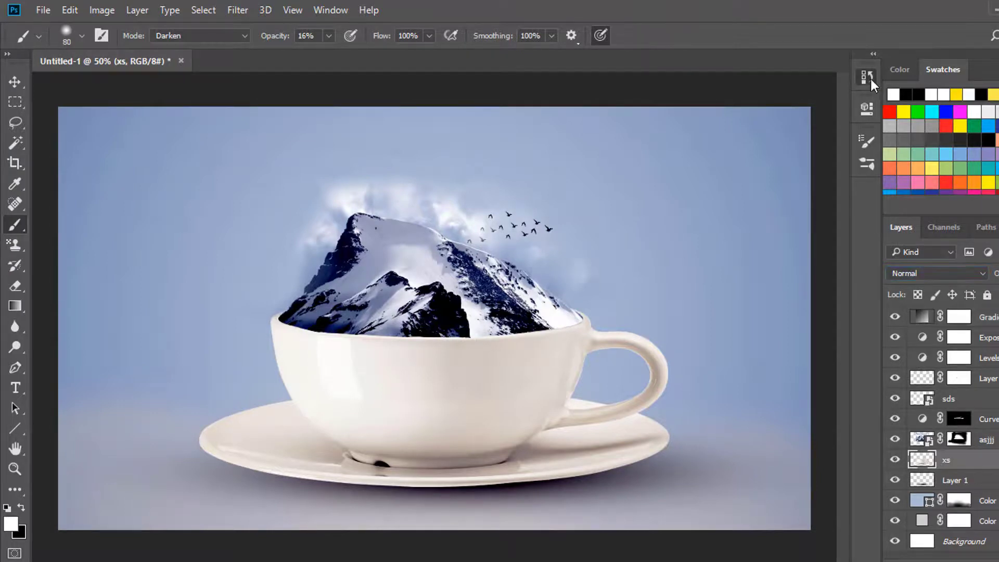
click(867, 77)
key(e)
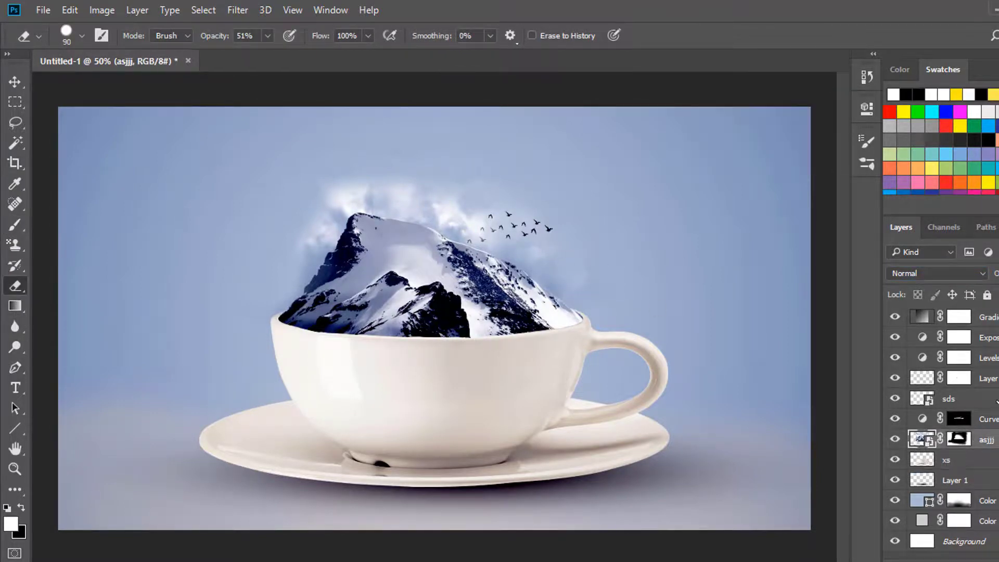
click(959, 419)
click(960, 378)
key(x)
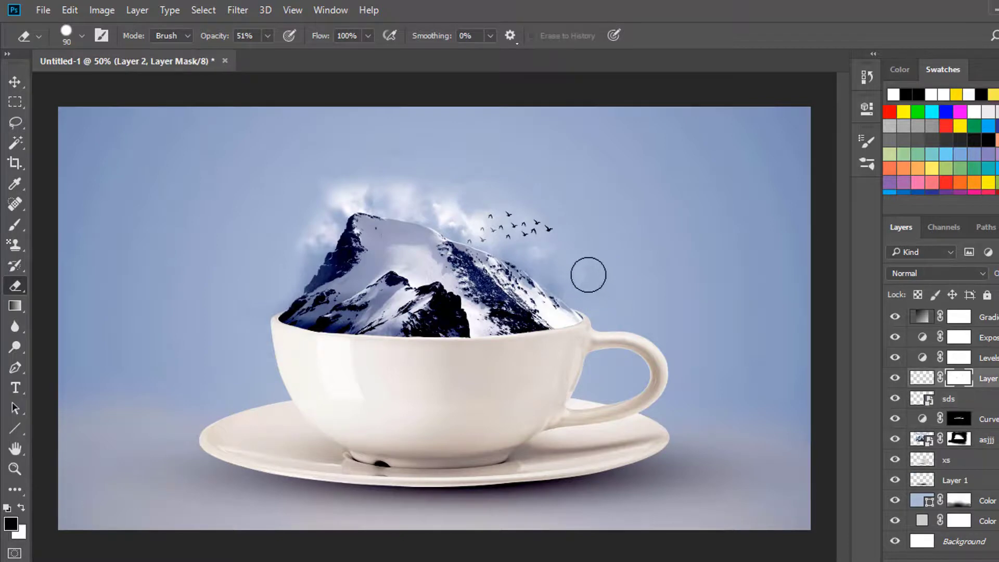